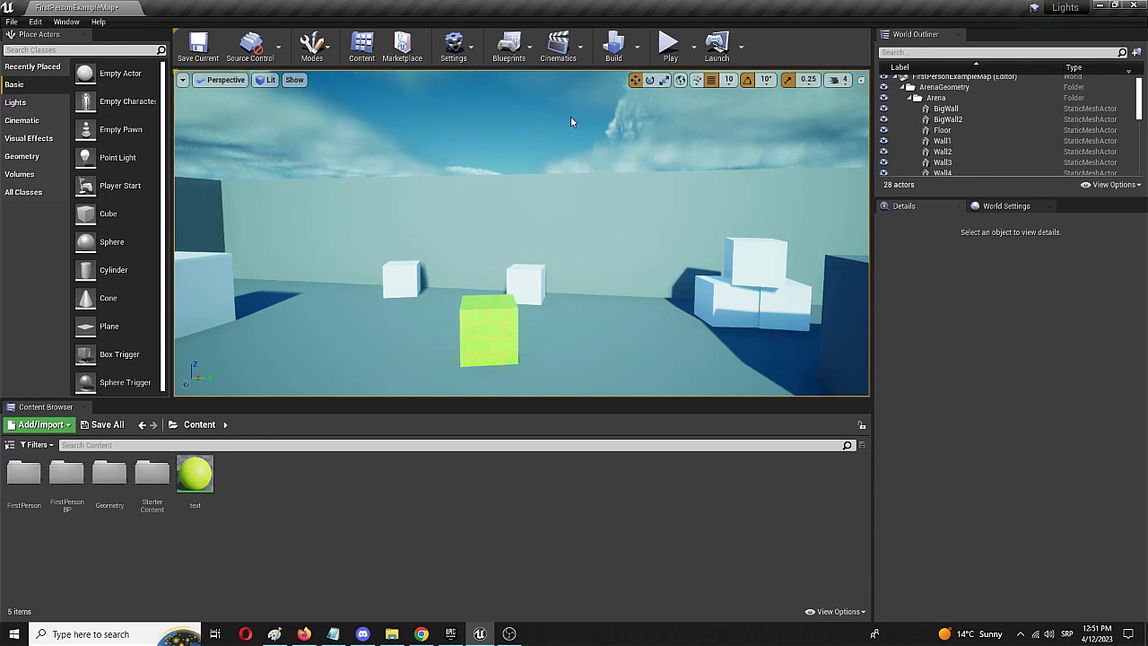
Step: Add a new Actor-based Blueprint Class to the Content folder and name it 'teleport'
right_click(263, 472)
mouse_move(269, 465)
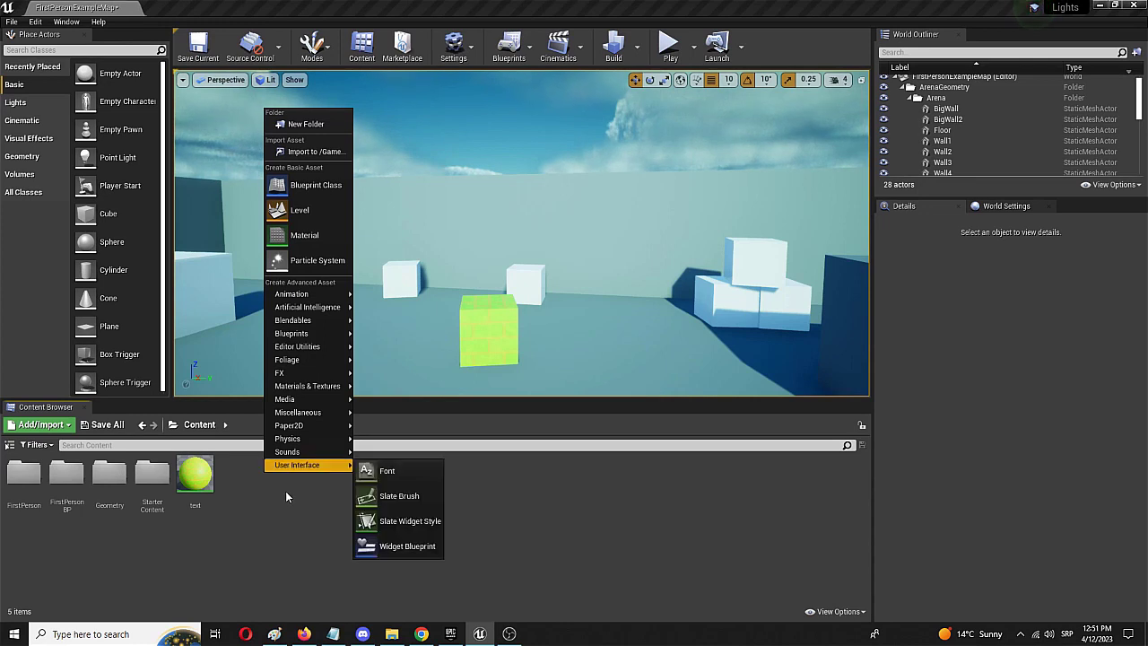
click(310, 185)
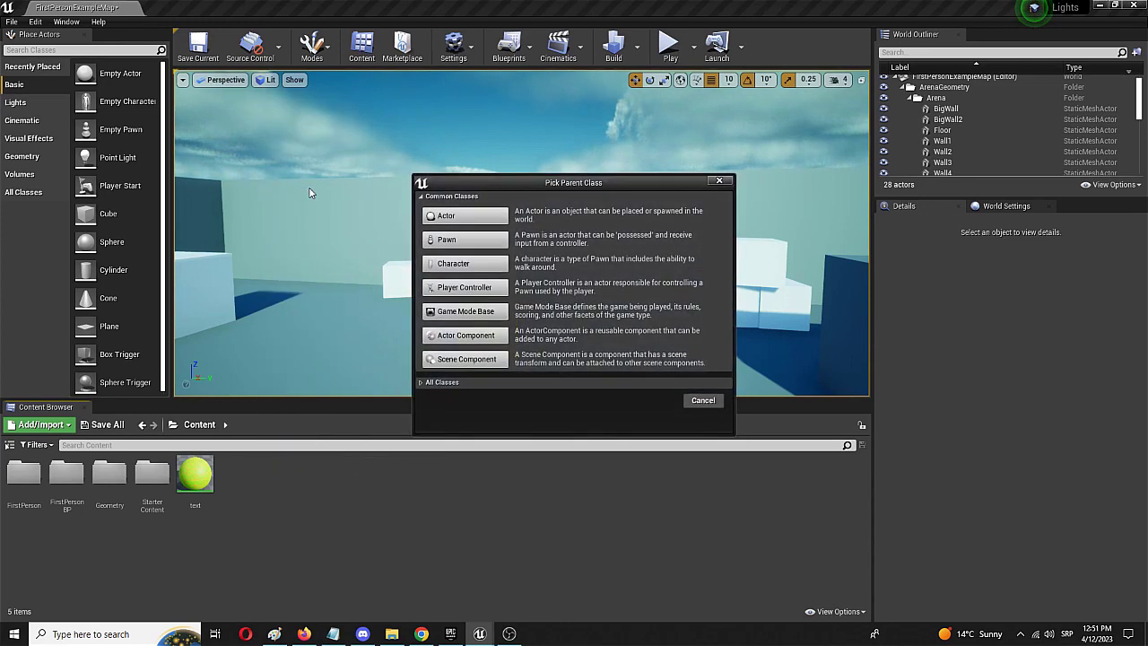
click(466, 216)
text(teleport)
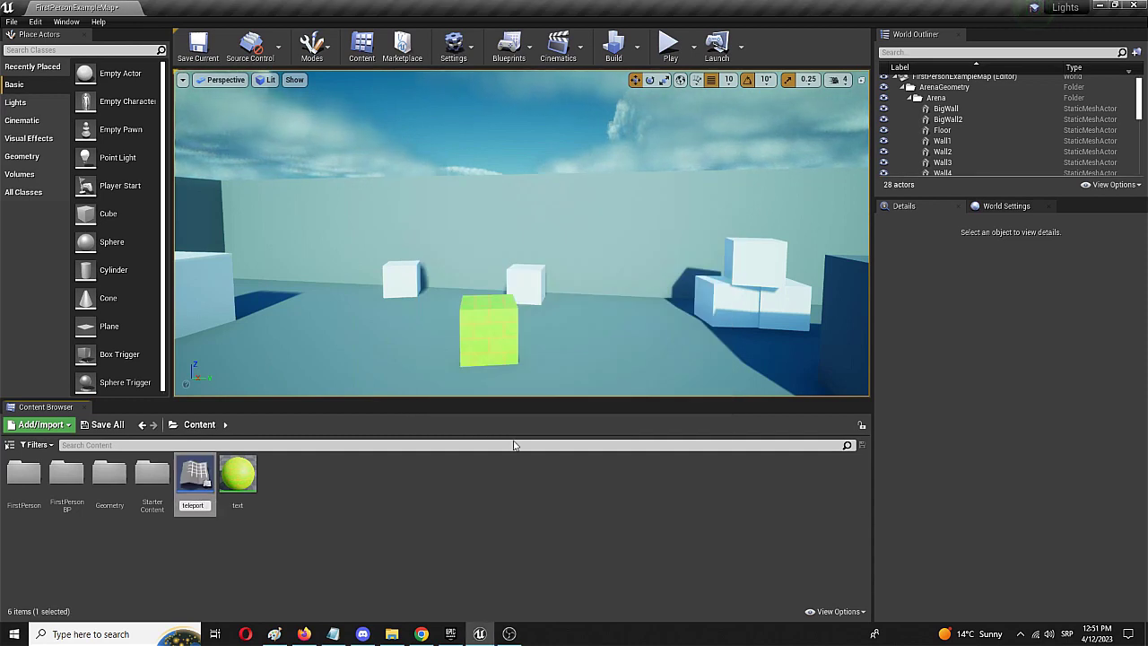
key(Return)
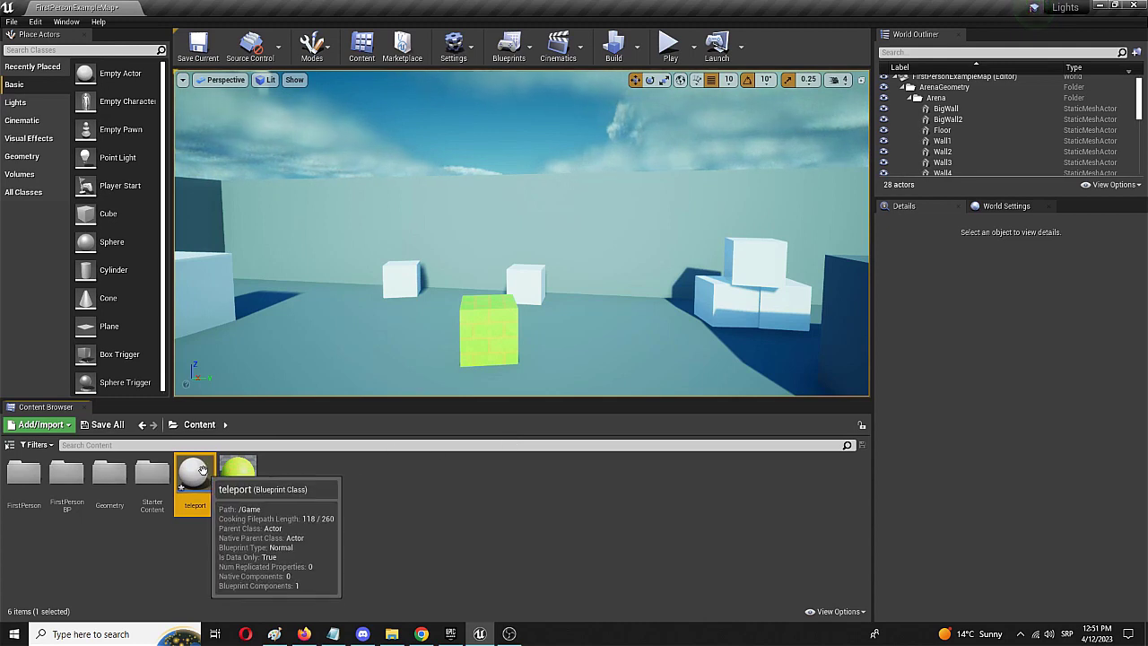
Step: Open the teleport Blueprint and add a Sphere component named er
double_click(203, 470)
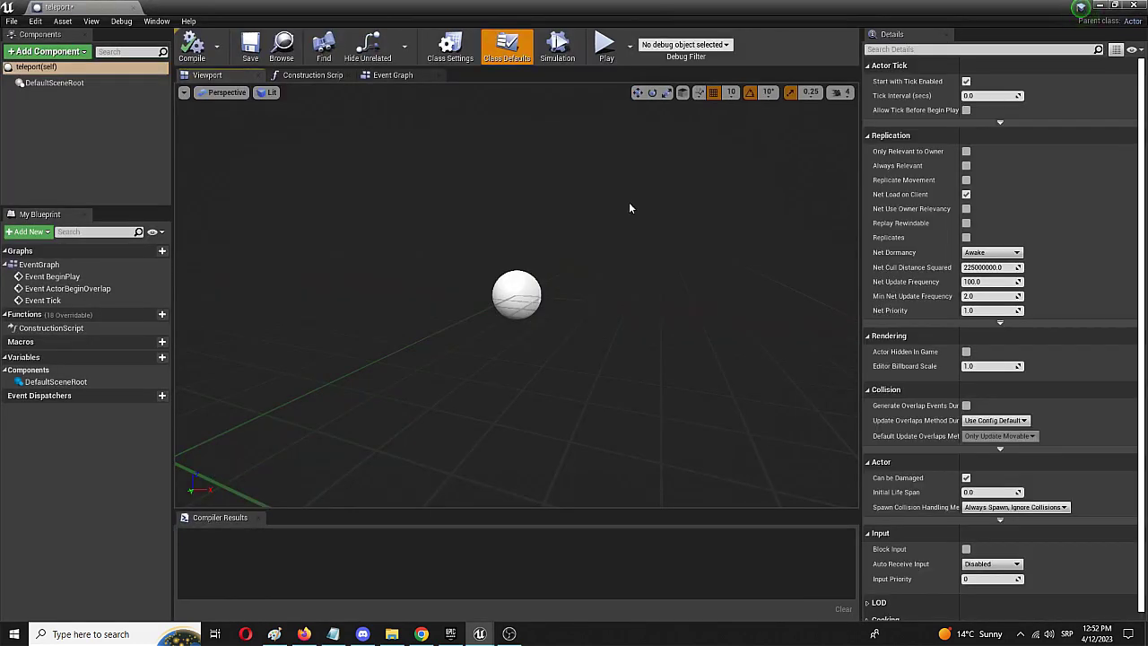
click(38, 53)
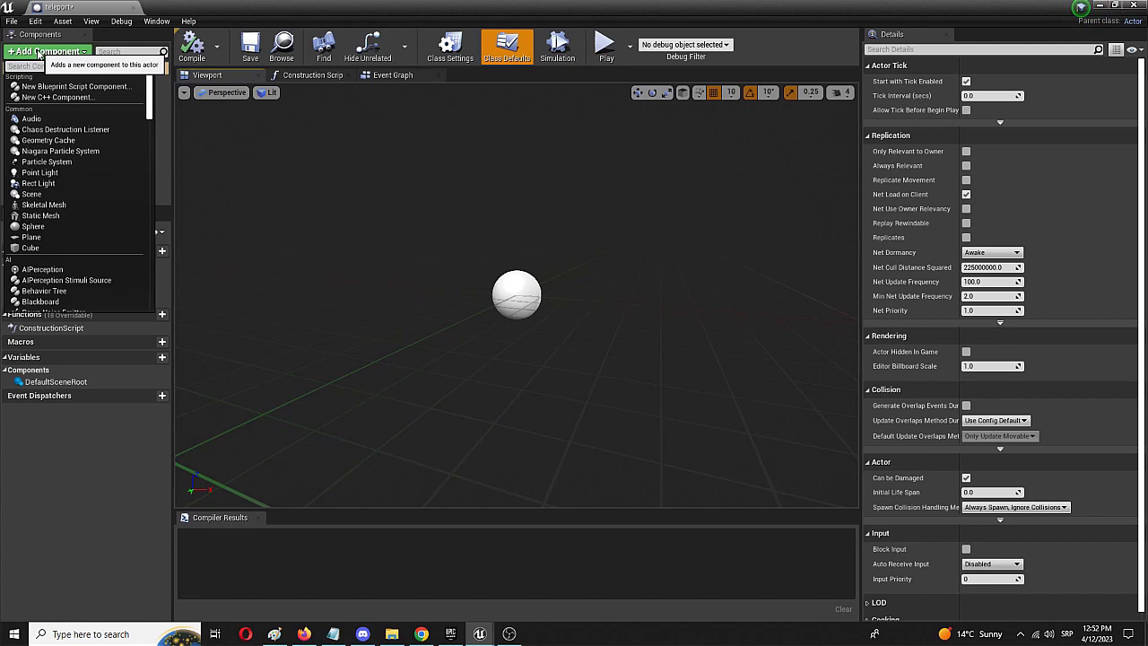
click(56, 228)
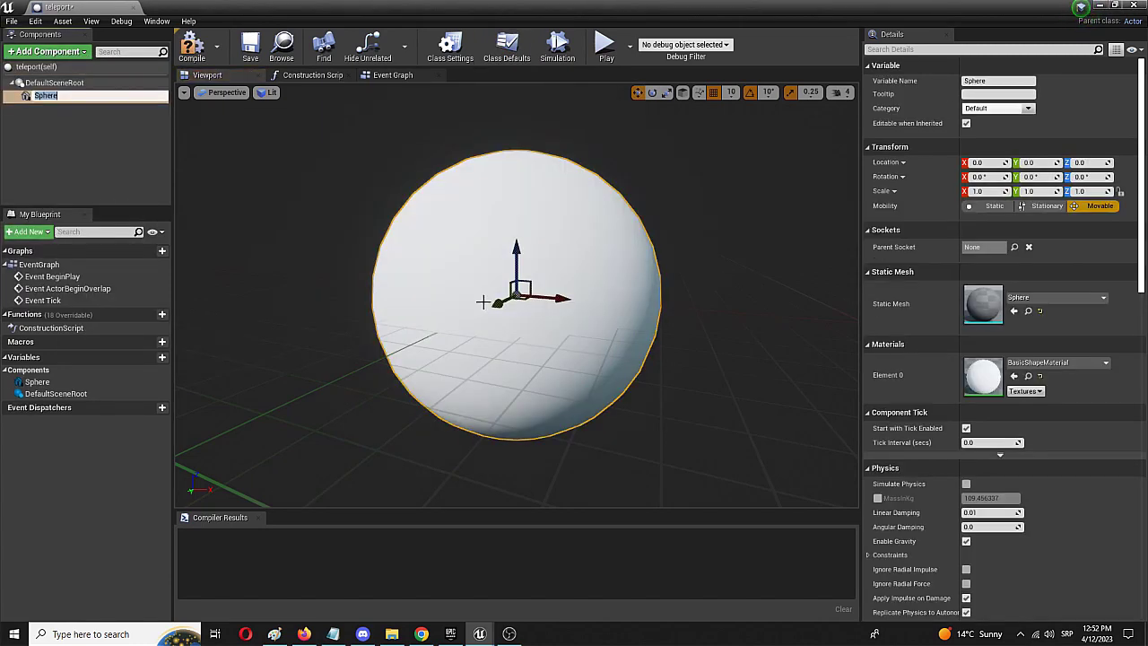
text(t)
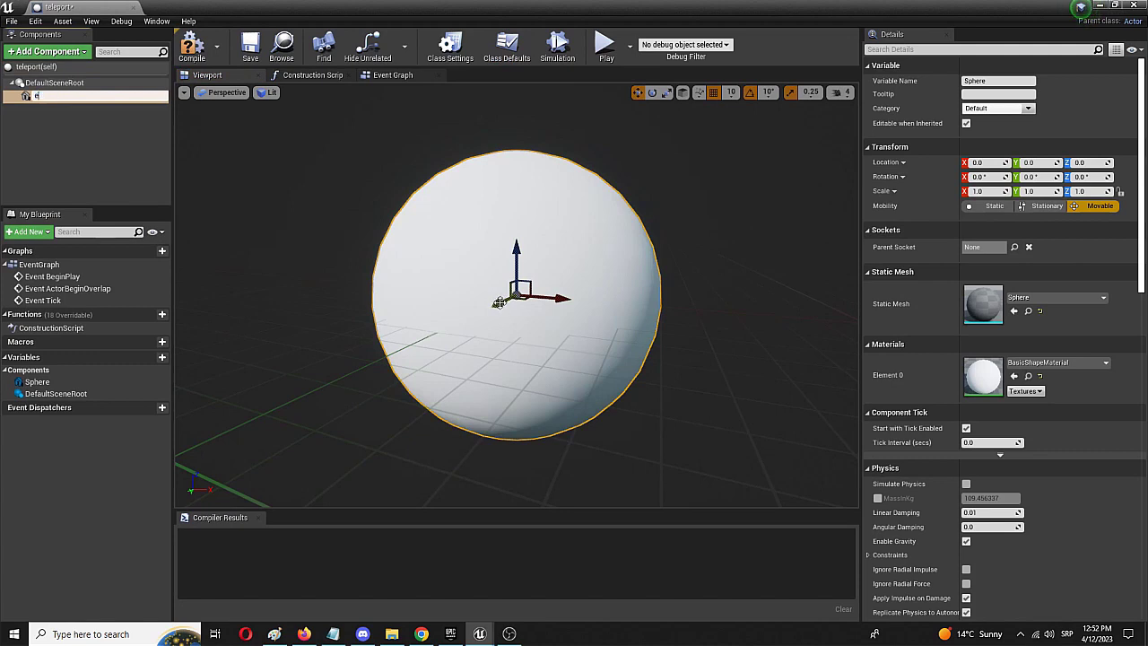
text(r)
click(569, 299)
Step: Scale the er sphere to 0.25, 0.5, 0.25, flattening it into a disc
key(e)
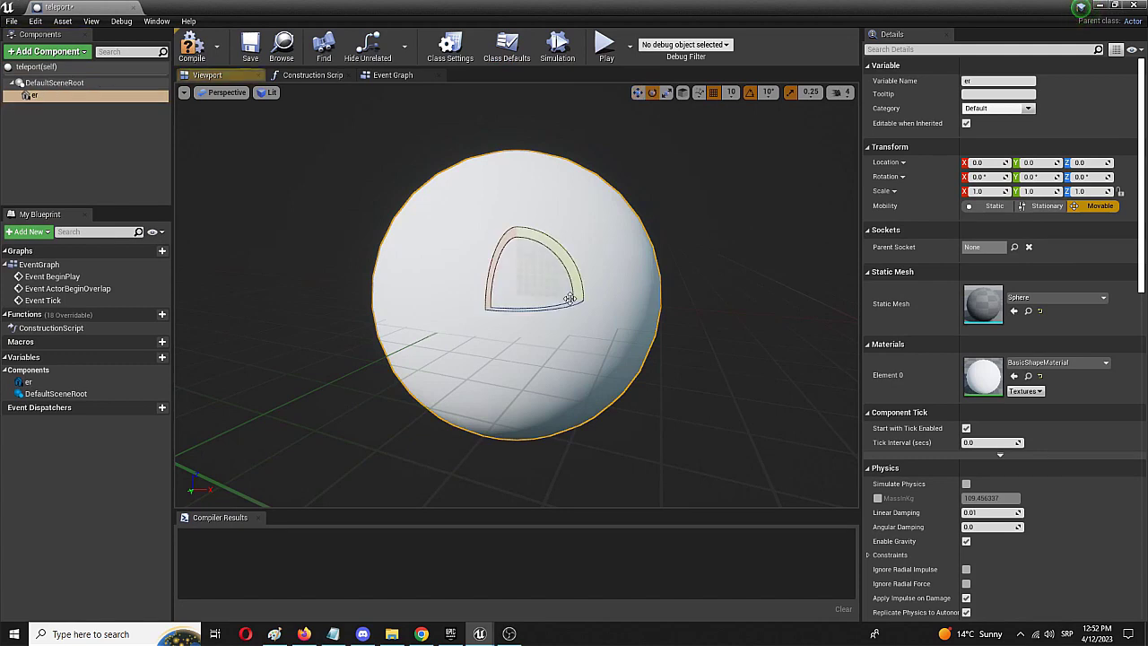
key(r)
drag(549, 299, 534, 299)
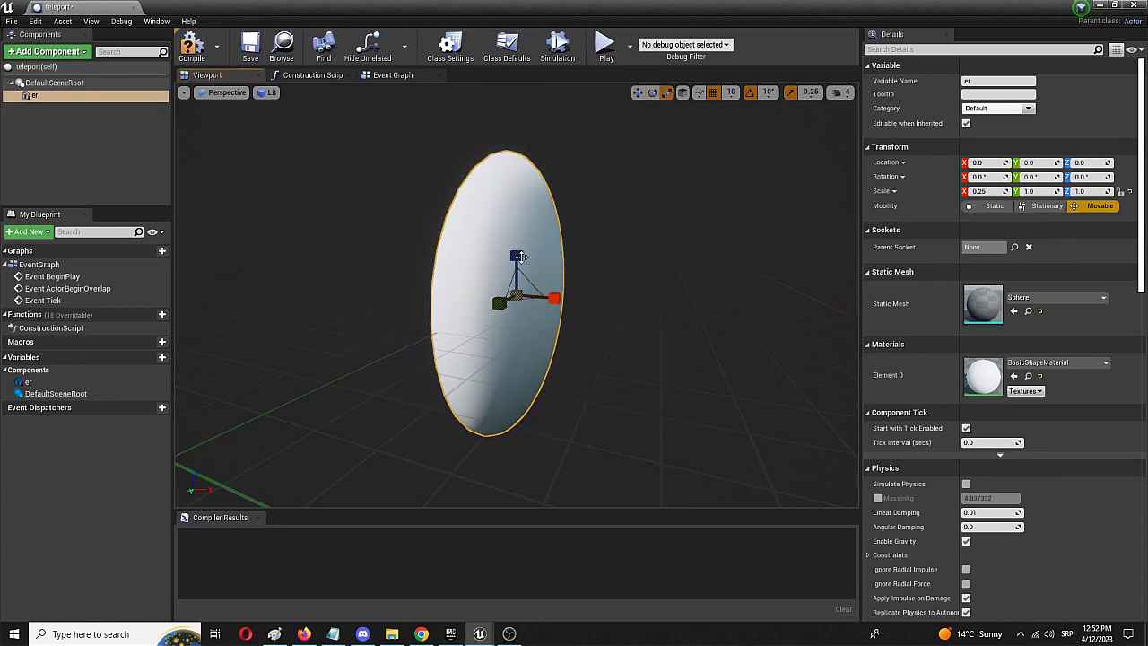
drag(520, 257, 520, 310)
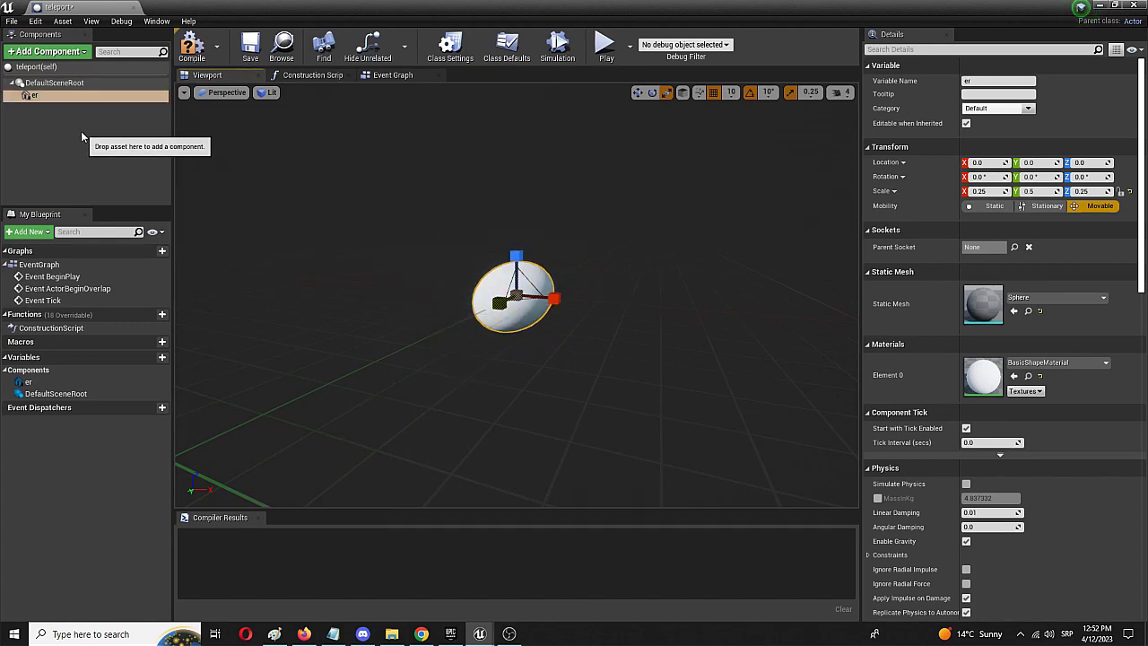
Step: Add a Box Collision component and scale it to 2.0, 2.0, 1.75 around the disc
click(25, 54)
text(b)
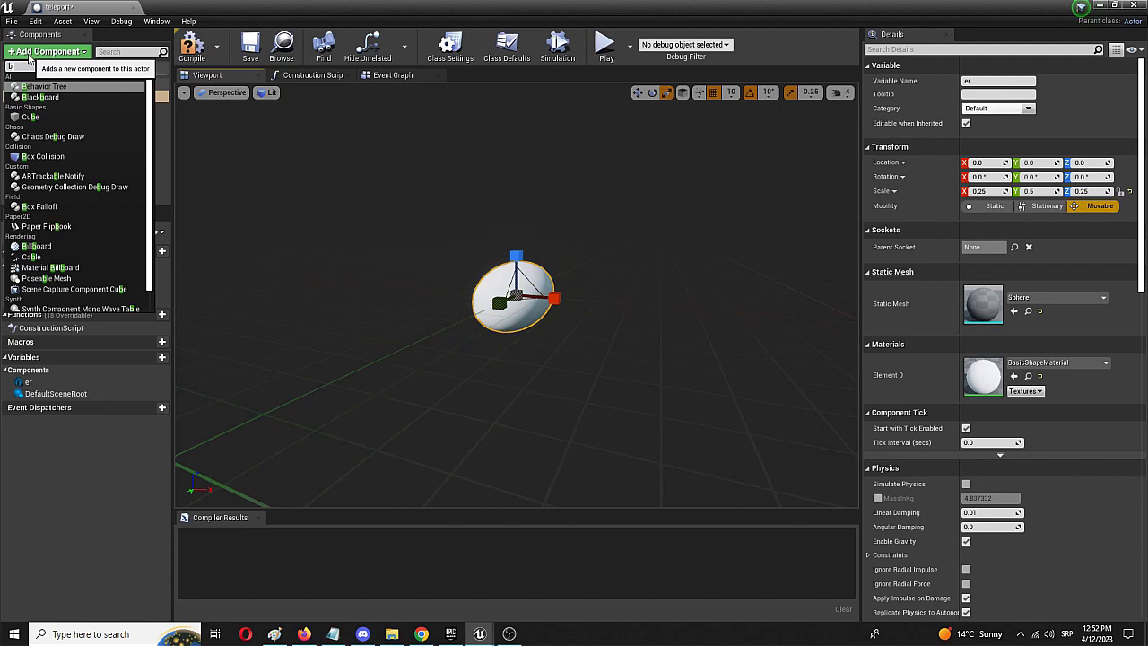
text(ox)
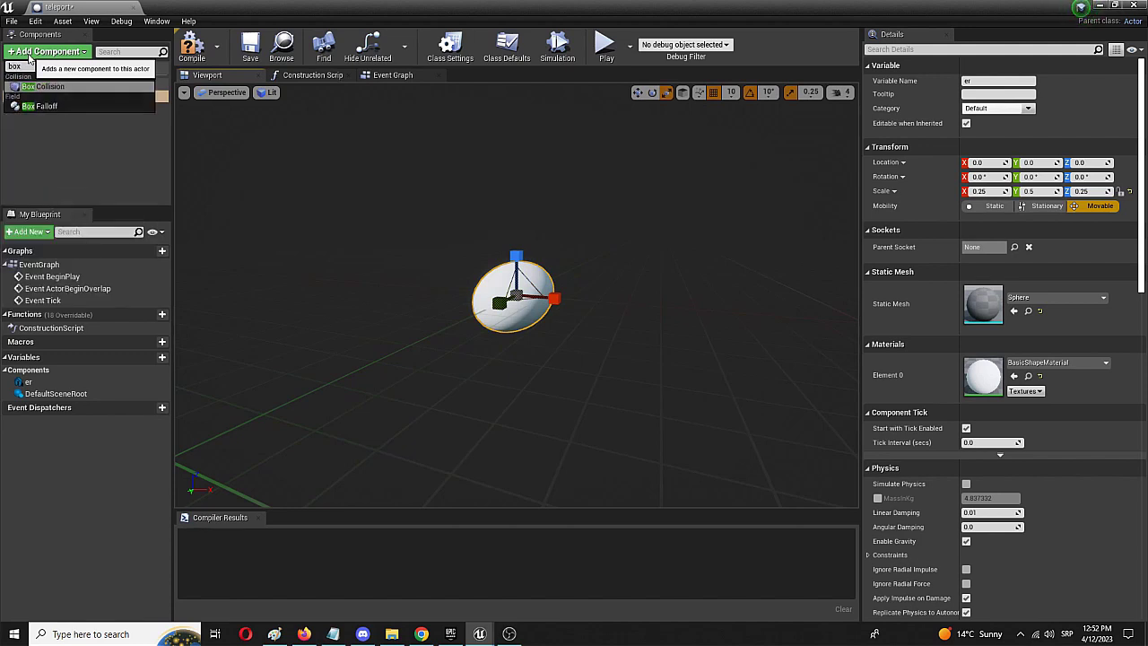
click(38, 86)
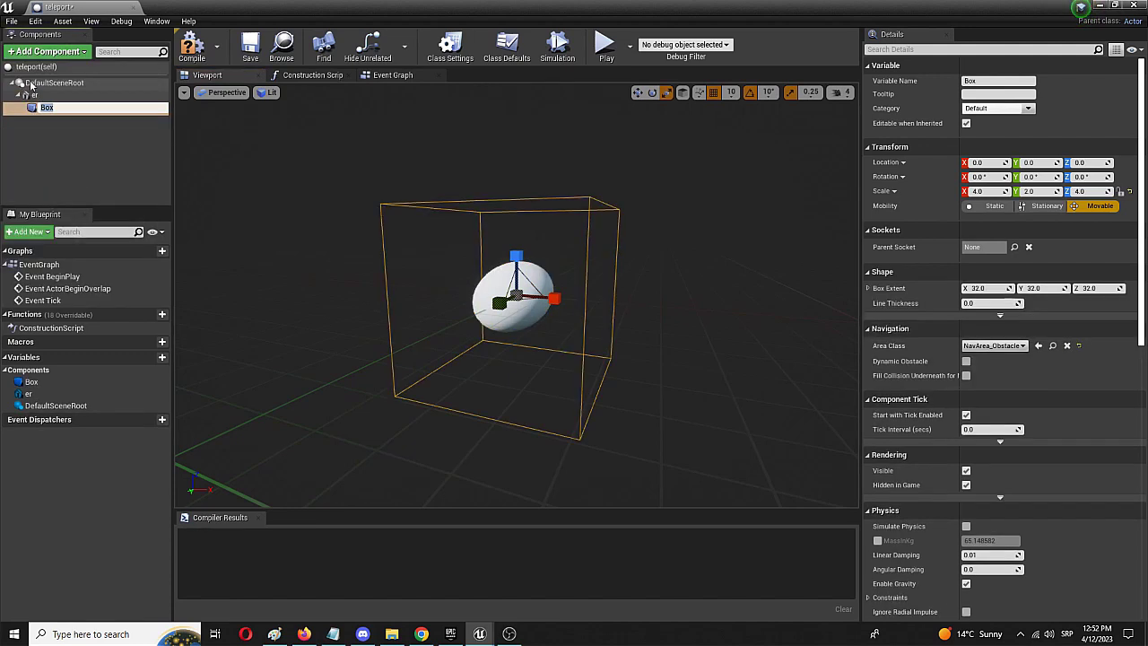
click(582, 325)
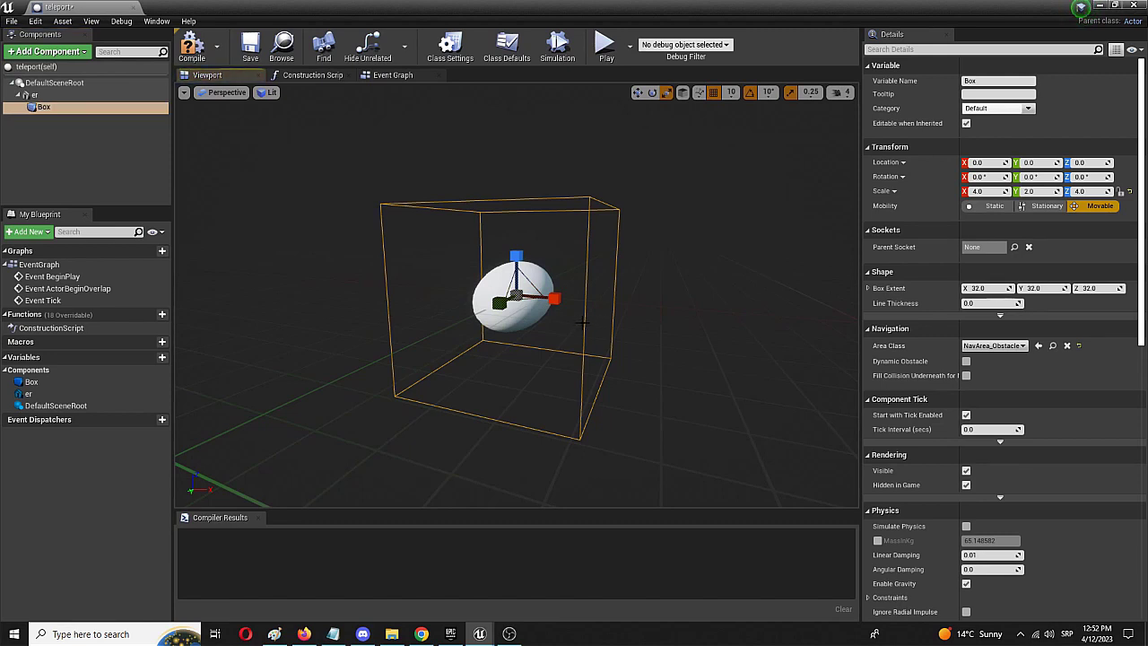
drag(553, 297, 518, 300)
drag(516, 256, 519, 285)
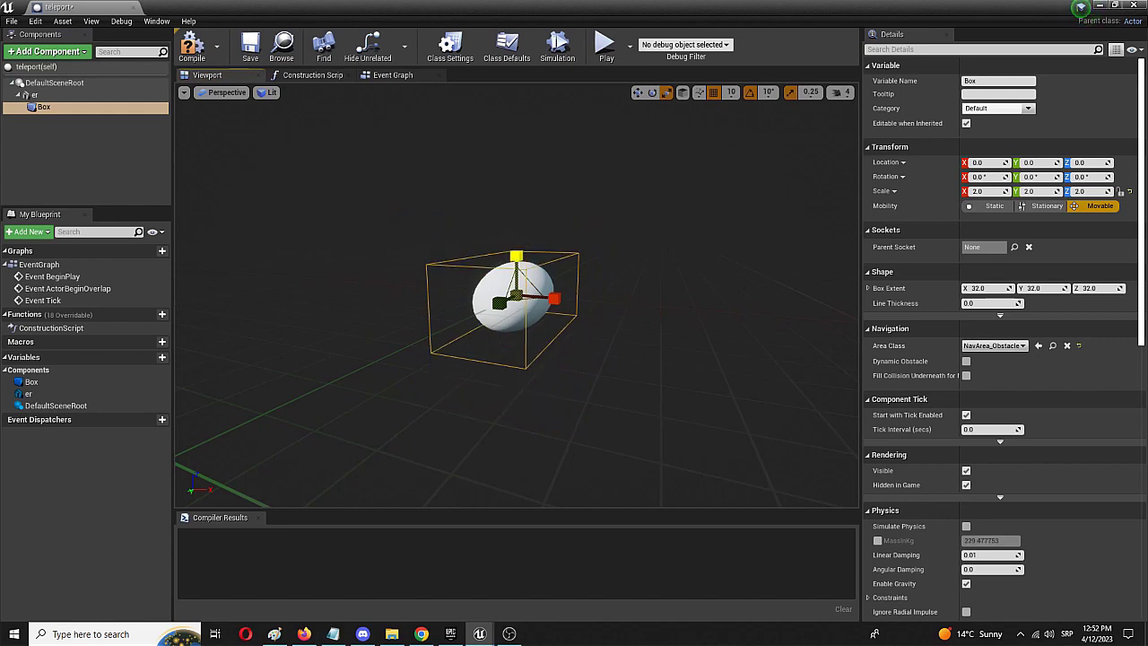
right_drag(610, 279, 583, 300)
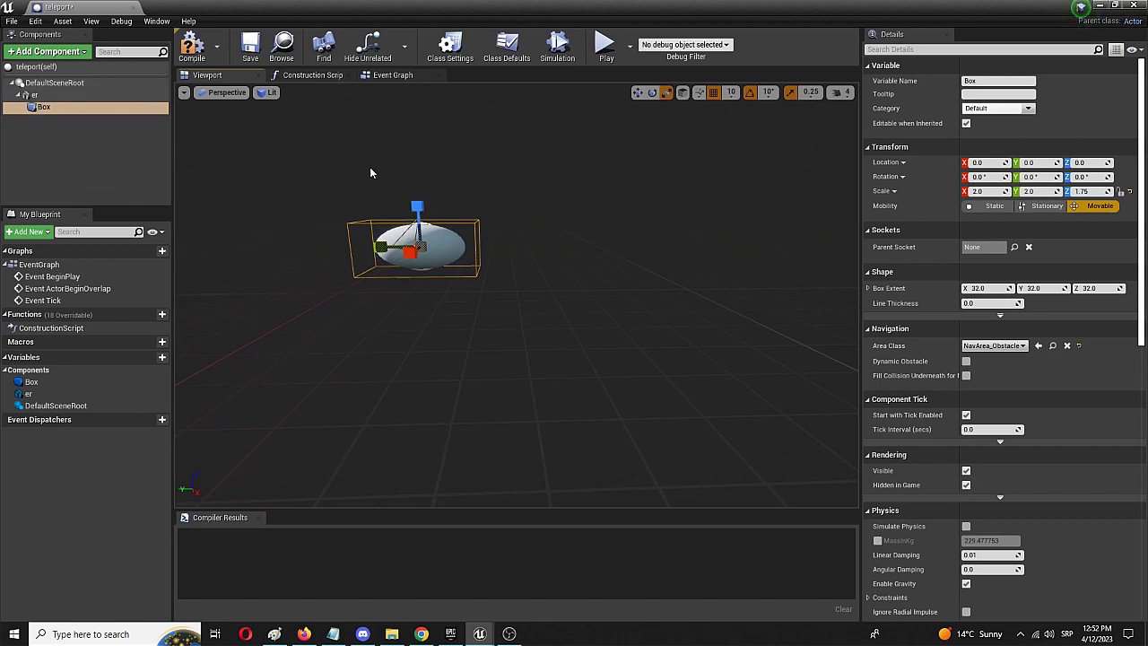
Step: Compile and save teleport, then delete all the default nodes in its Event Graph
click(191, 49)
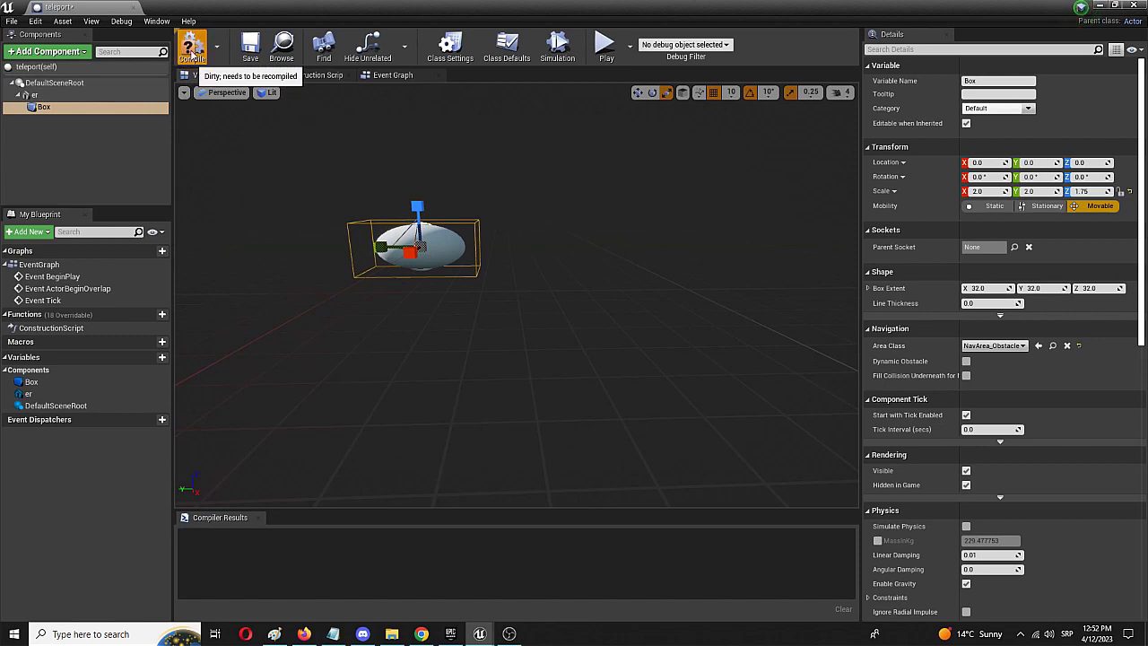
click(250, 44)
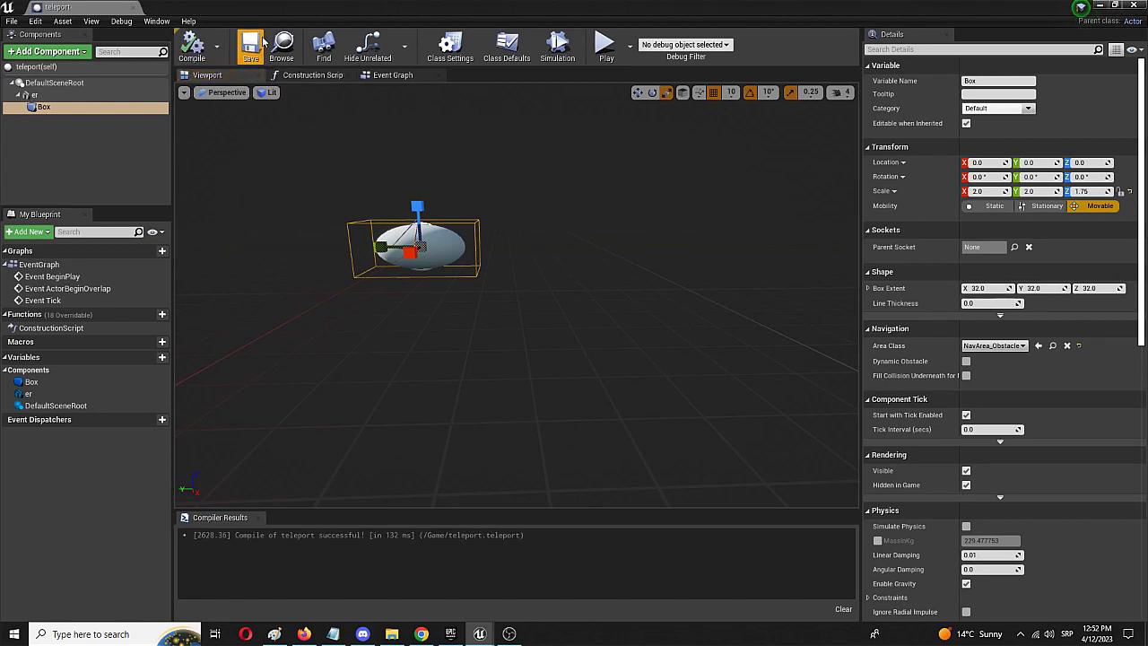
click(392, 76)
key(ctrl+a)
key(Delete)
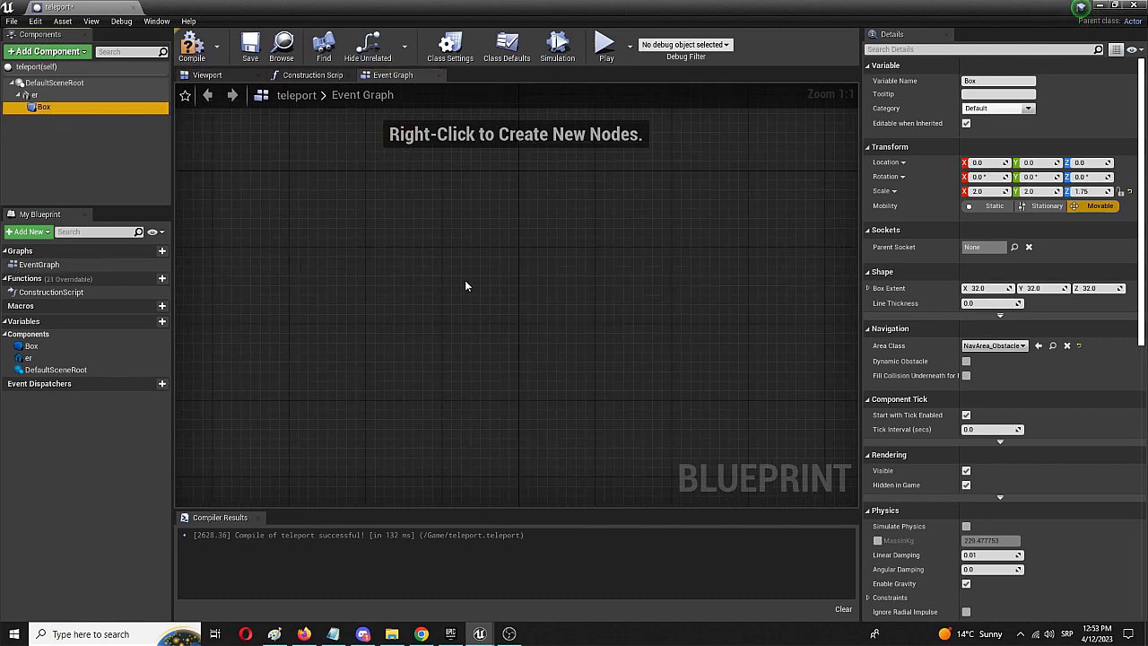
Step: Add an On Component Begin Overlap (Box) event node and move it into place
right_click(423, 260)
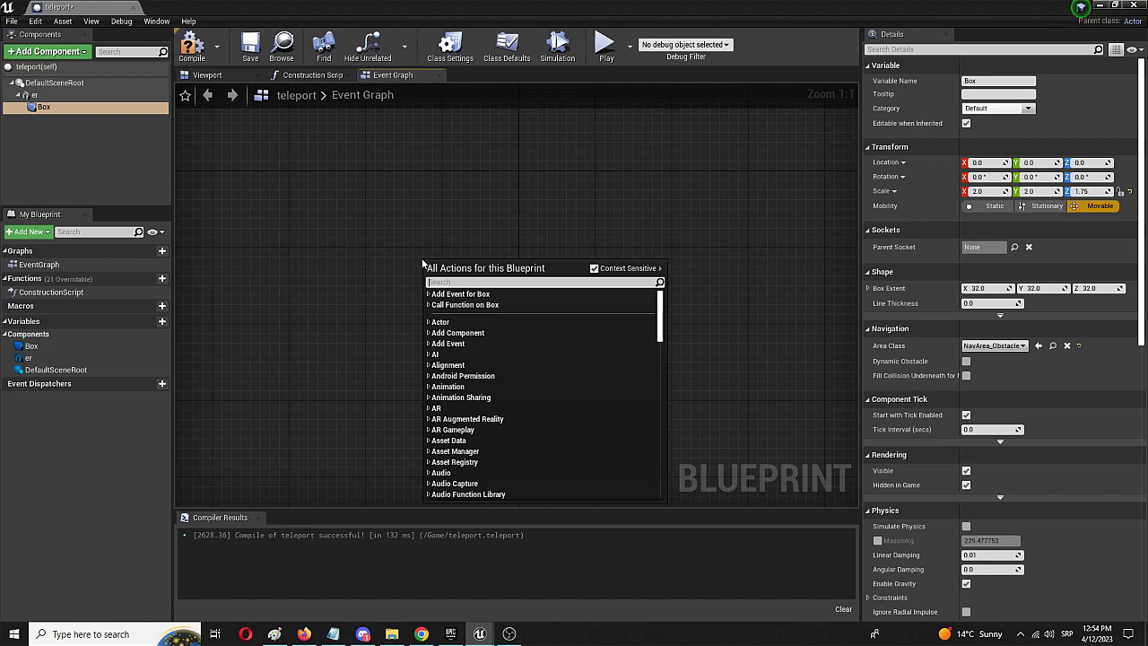
text(on com)
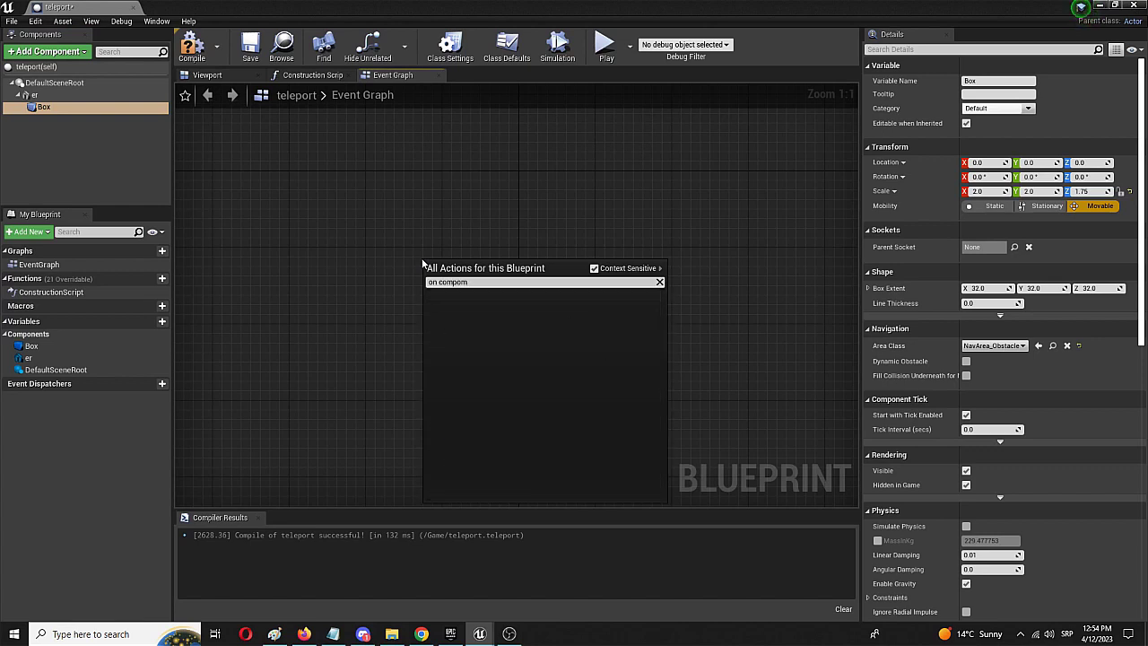
text(ponent begi)
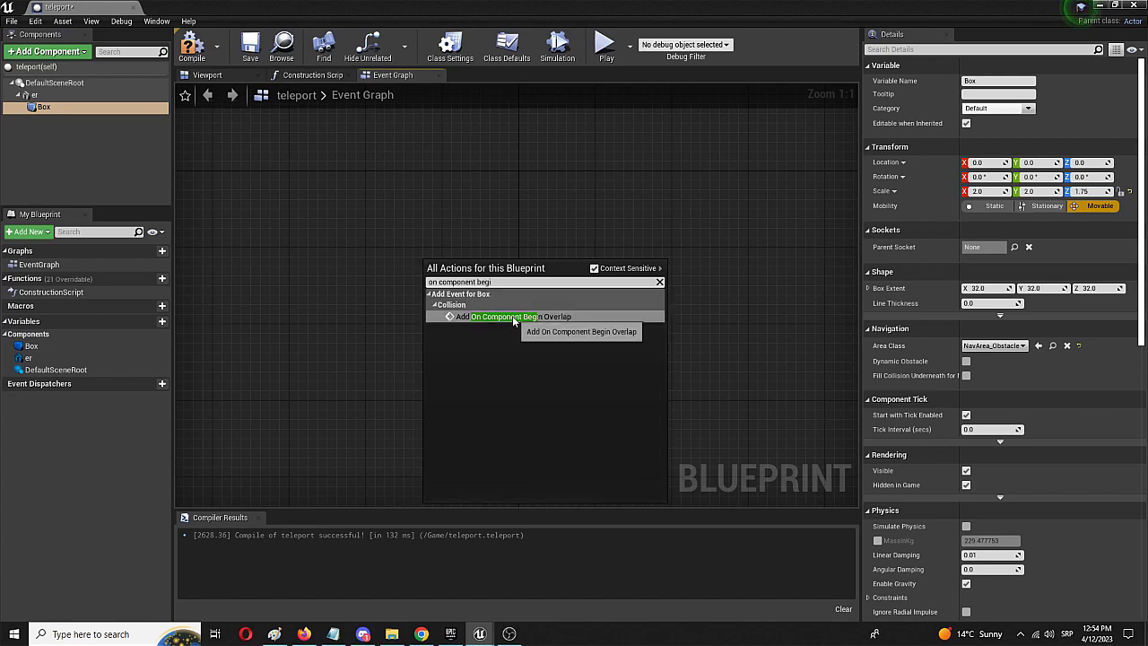
click(512, 316)
drag(512, 316, 444, 307)
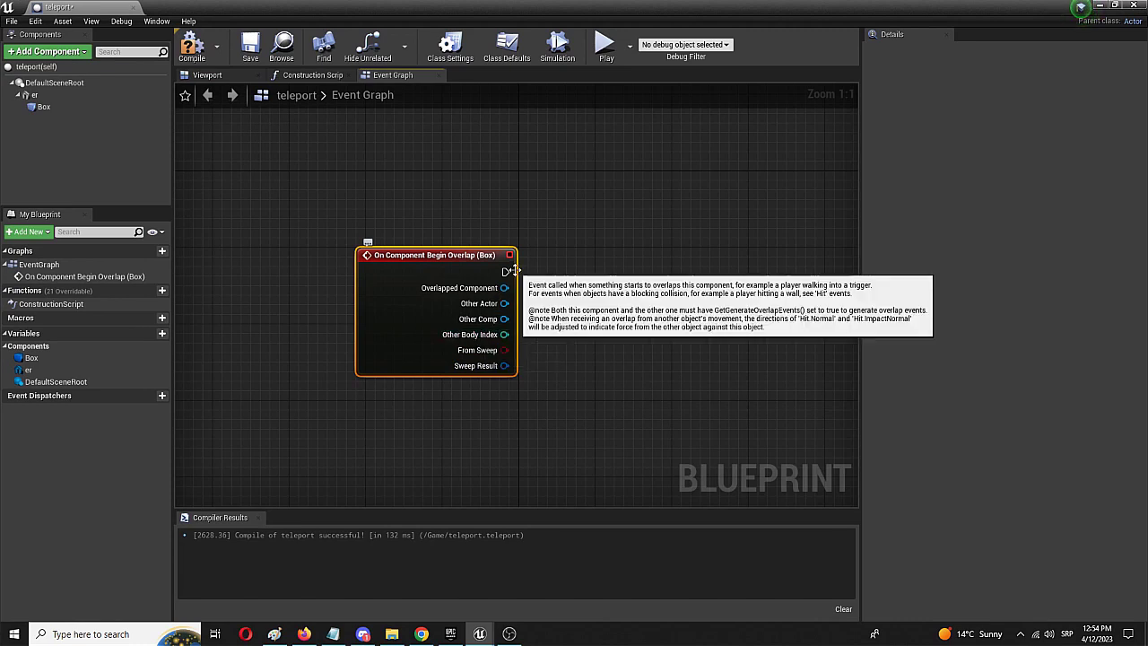
Step: Connect a Teleport node to the Begin Overlap event's exec output
drag(504, 272, 627, 272)
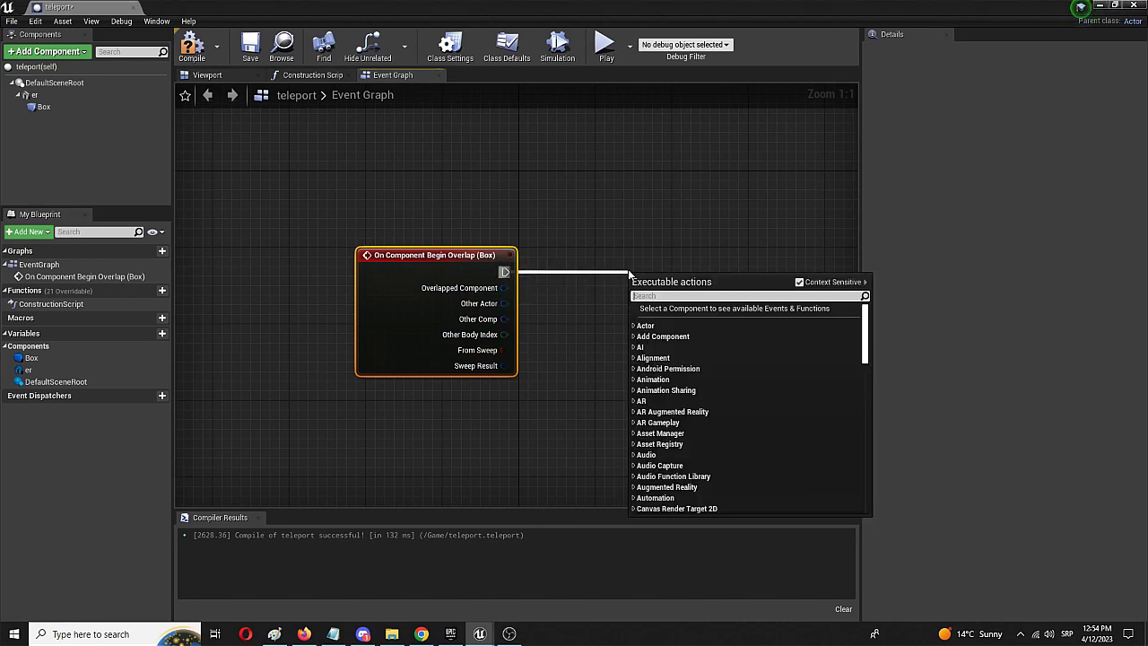
text(te)
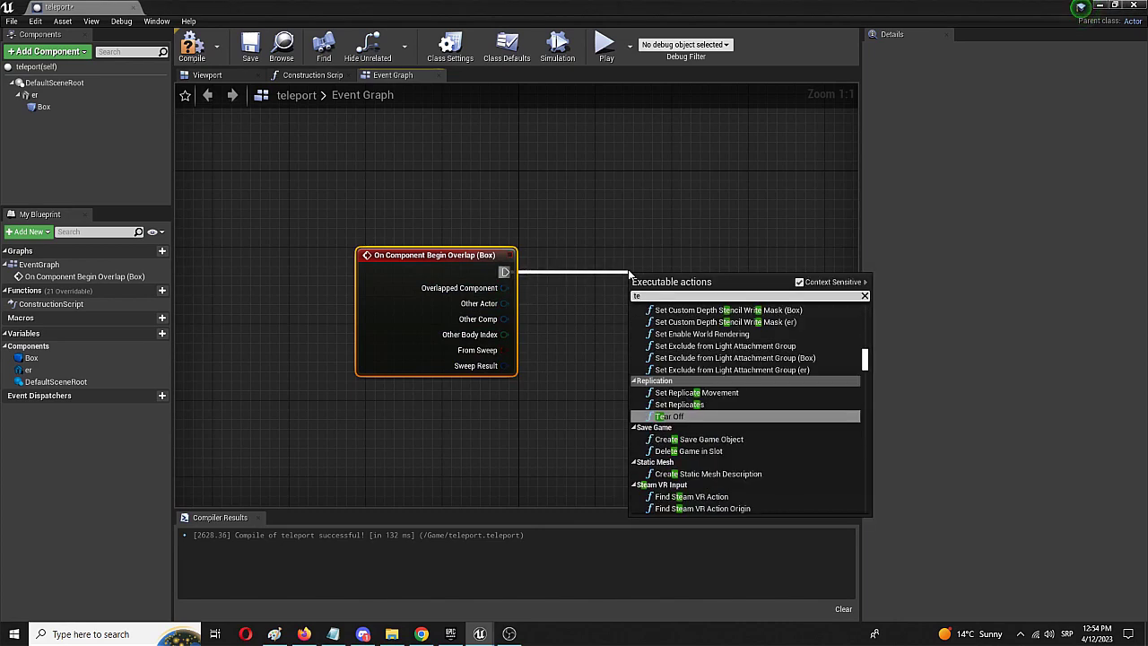
text(lepo)
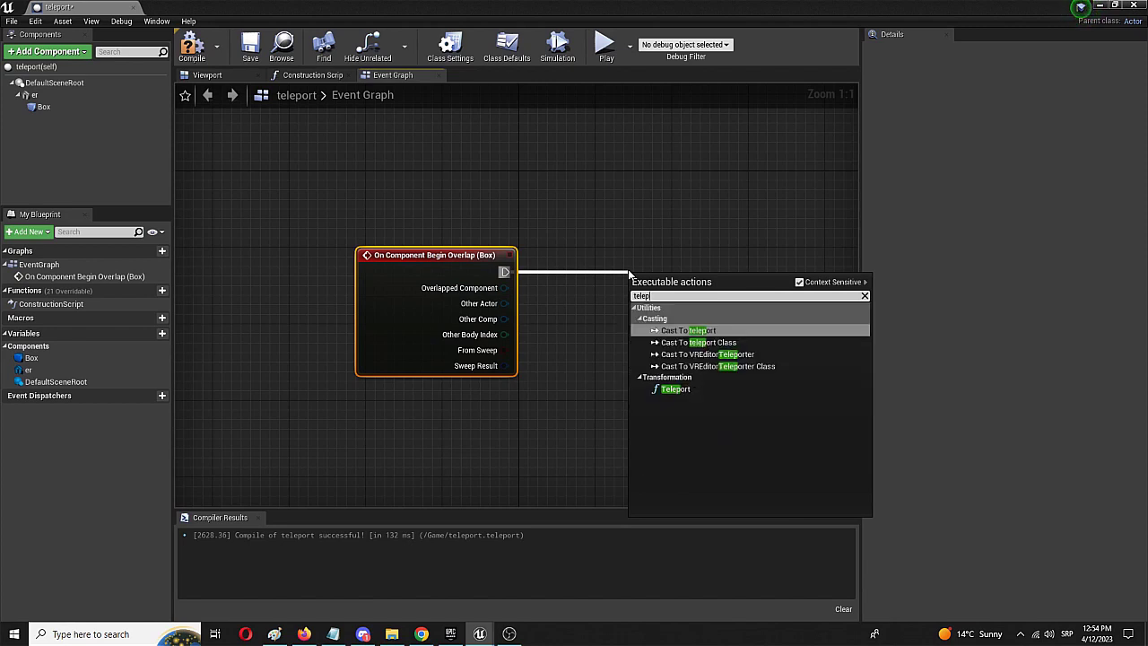
click(675, 389)
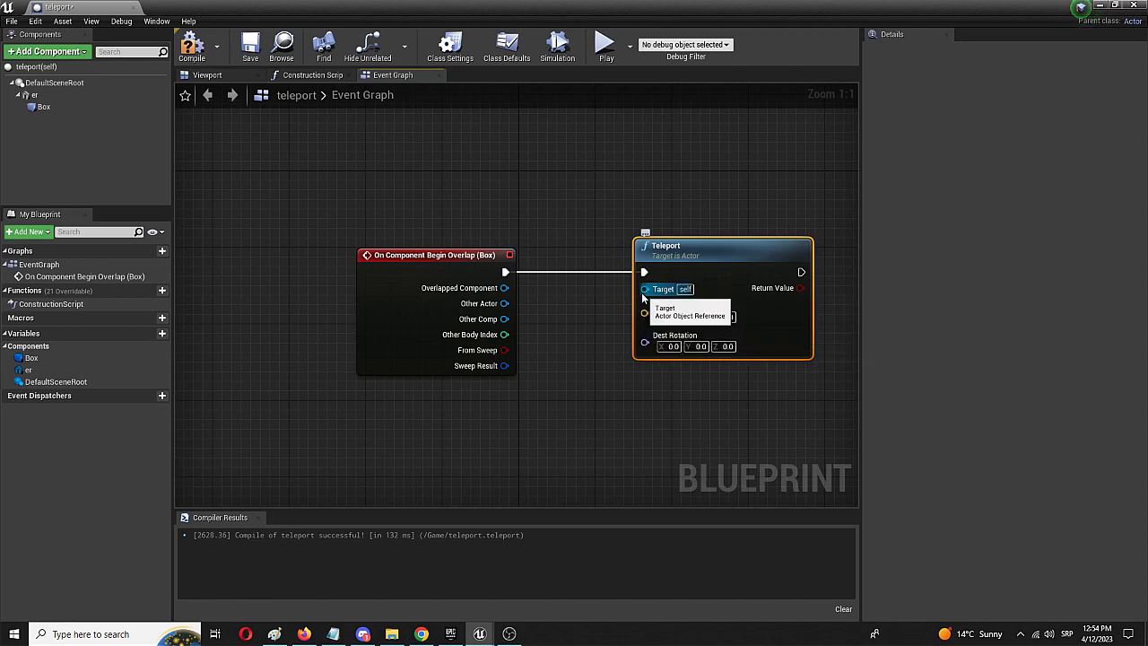
Step: Feed a Get Player Character node into the Teleport node's Target pin
drag(643, 296, 459, 452)
text(get pla)
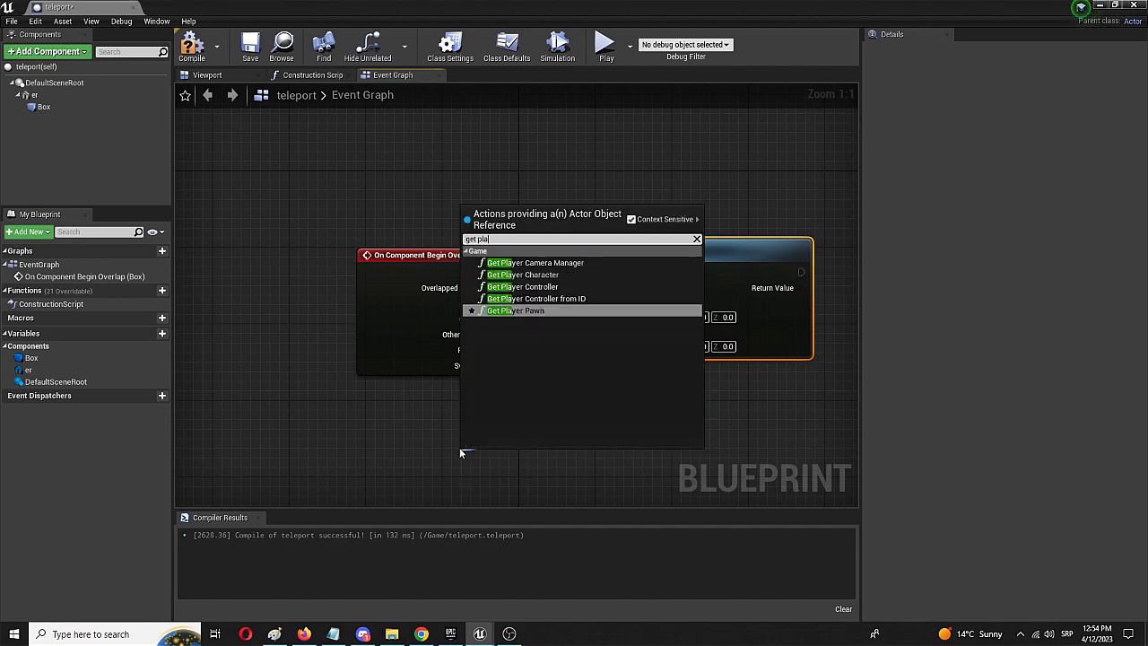
text(yer)
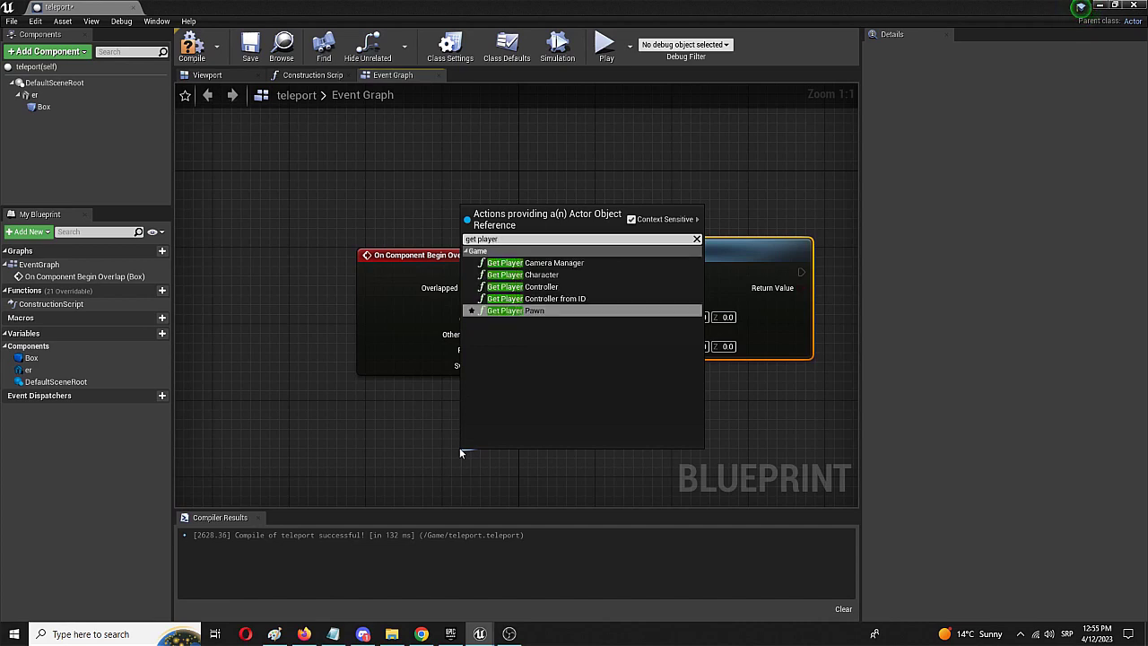
click(531, 274)
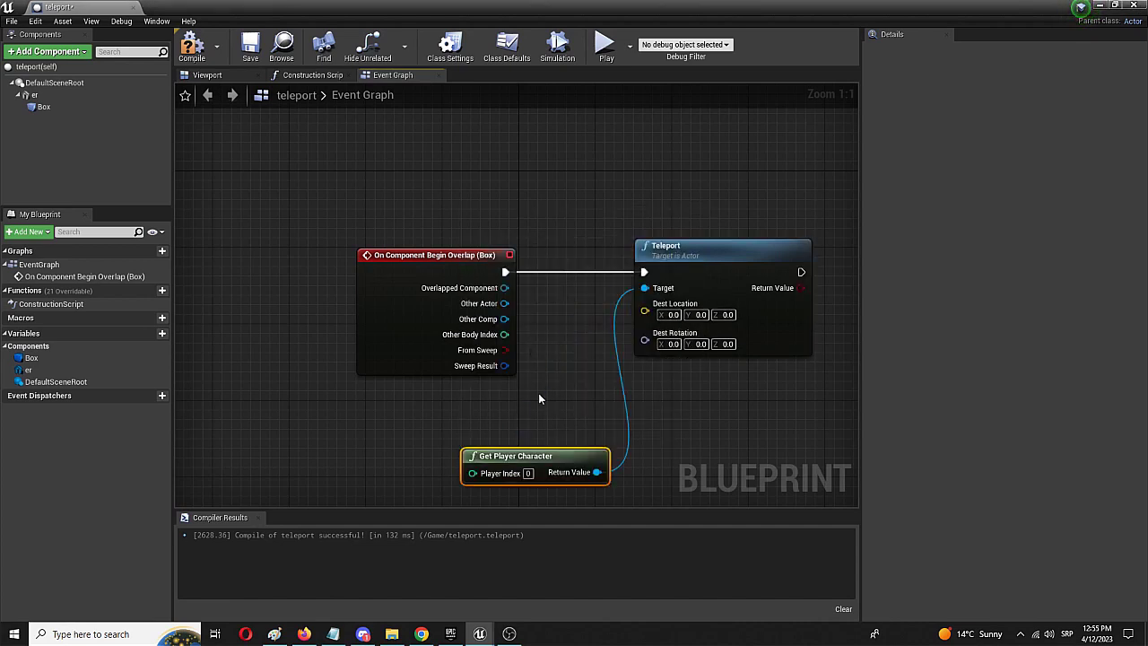
drag(538, 461, 442, 422)
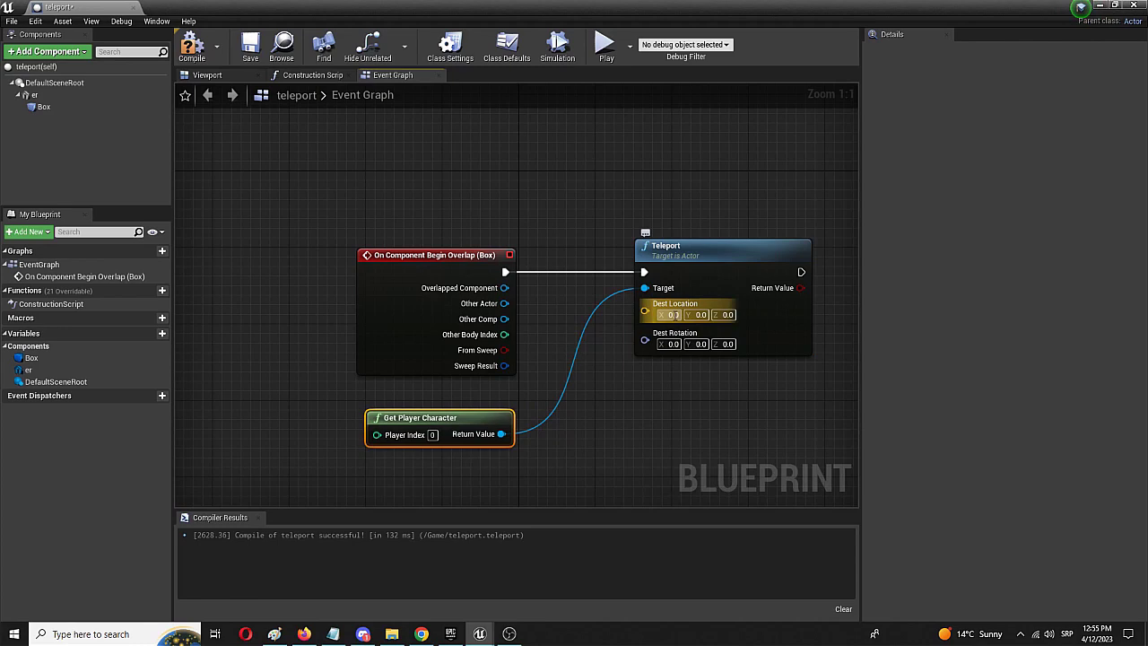
drag(54, 7, 157, 8)
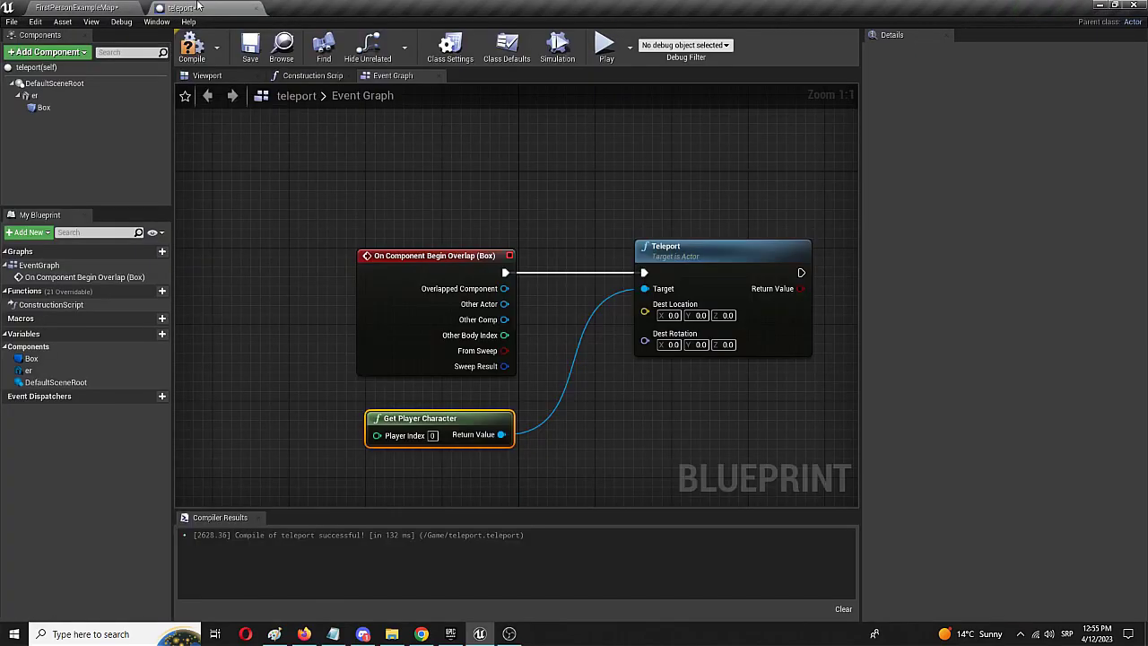
Step: Copy the top cube's X and Y location values into the Teleport node's Dest Location
click(79, 6)
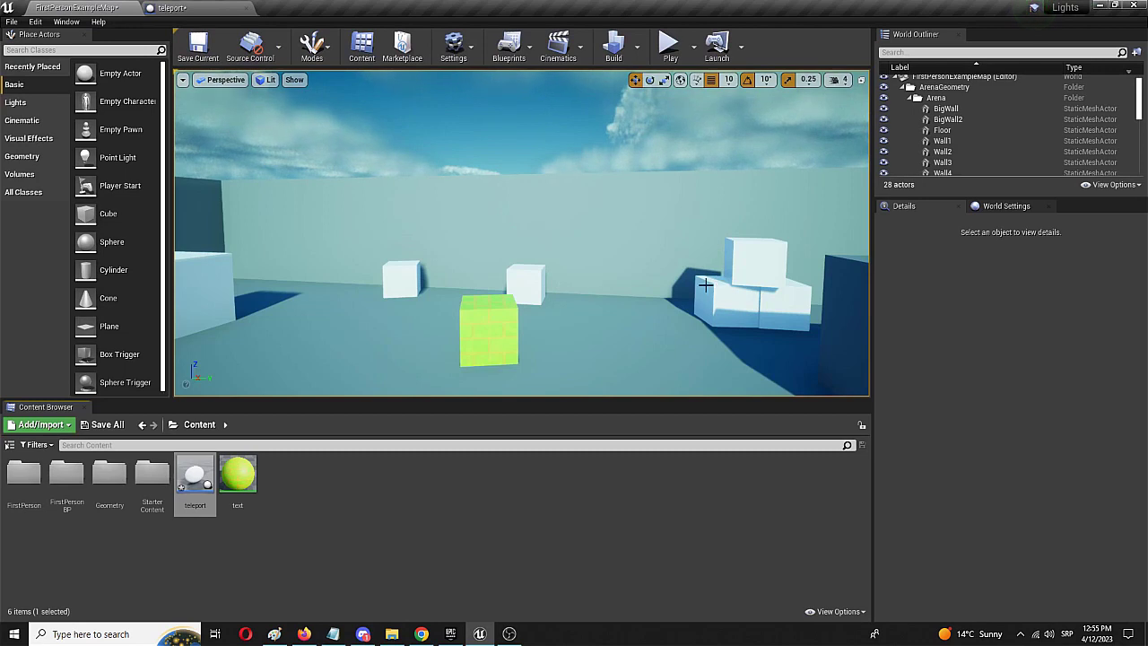
click(759, 259)
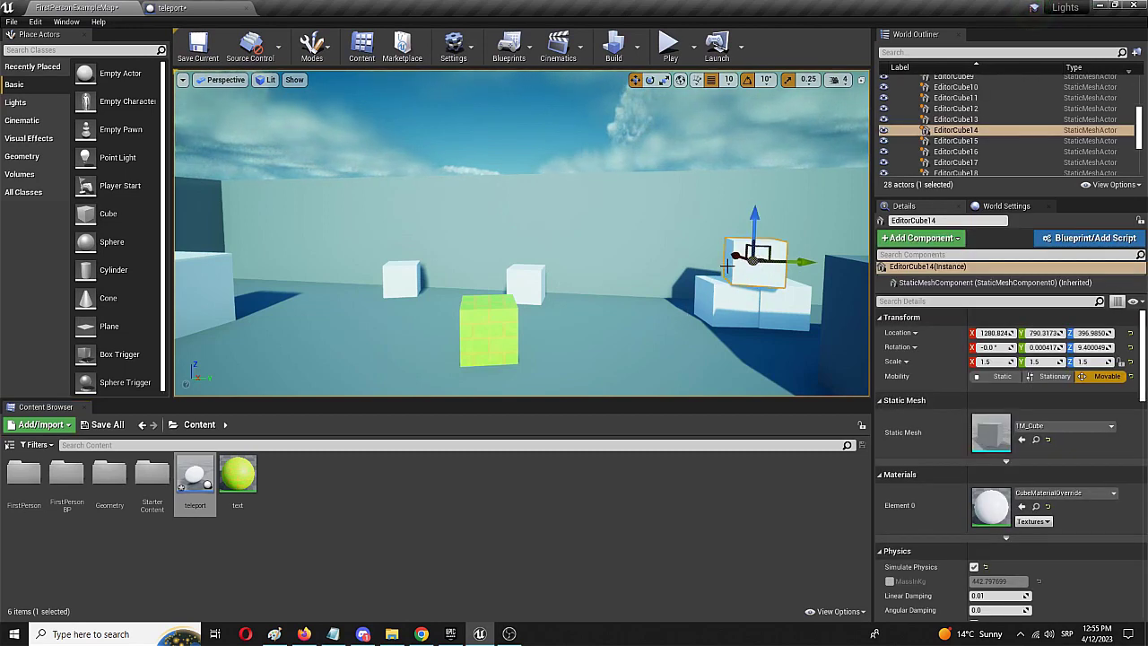
click(991, 332)
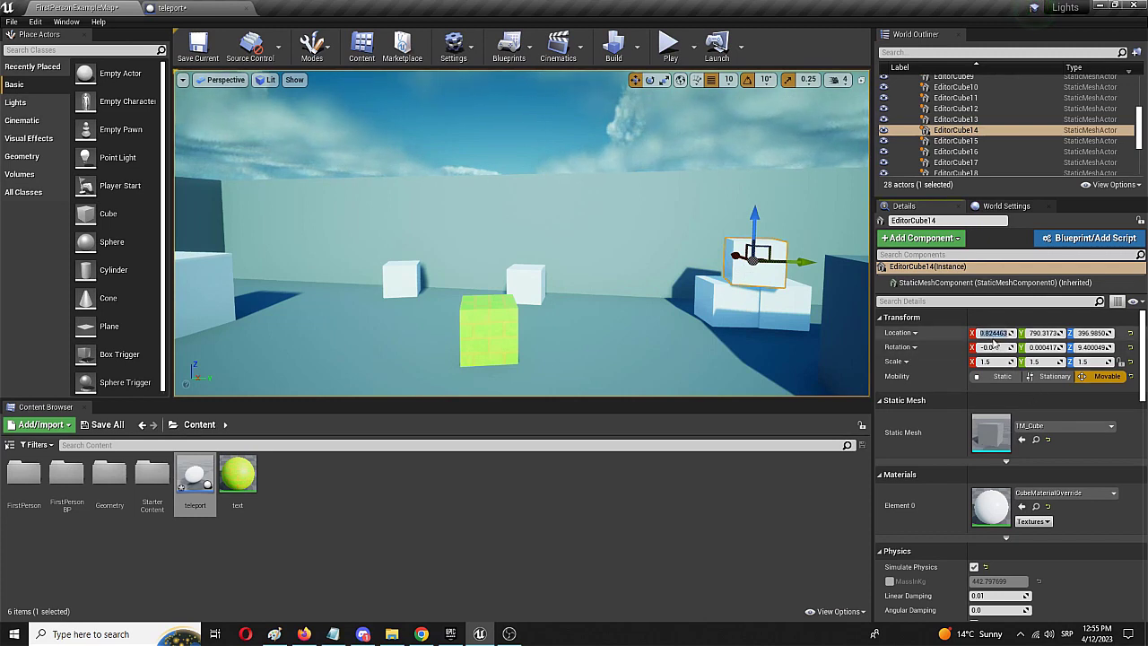
click(175, 7)
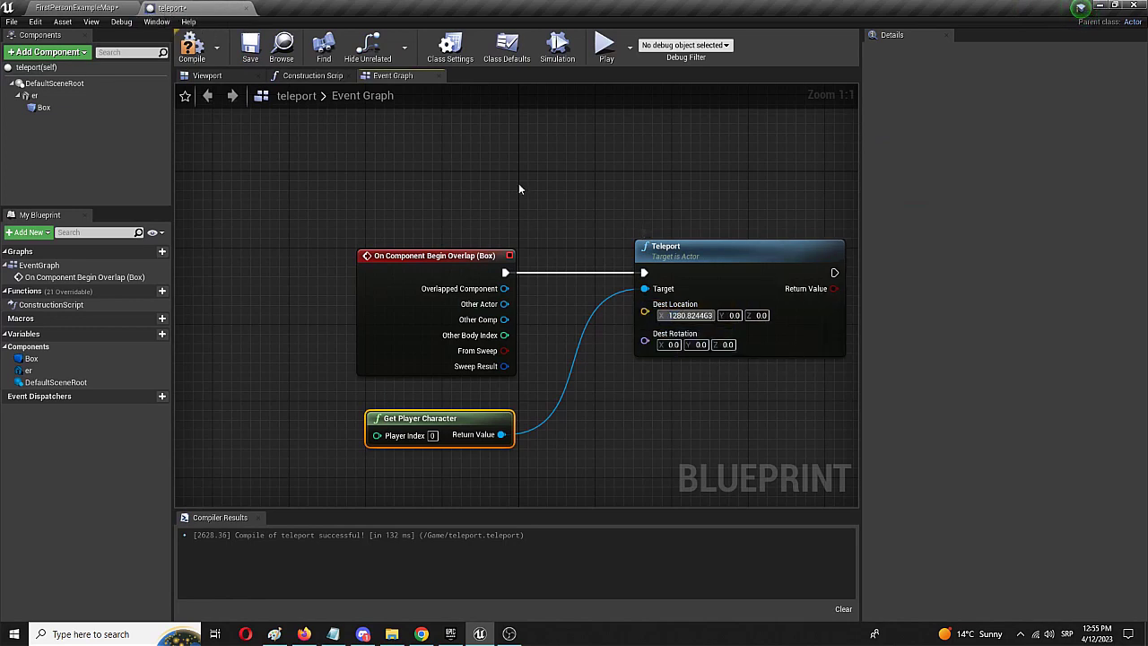
click(53, 7)
click(1041, 332)
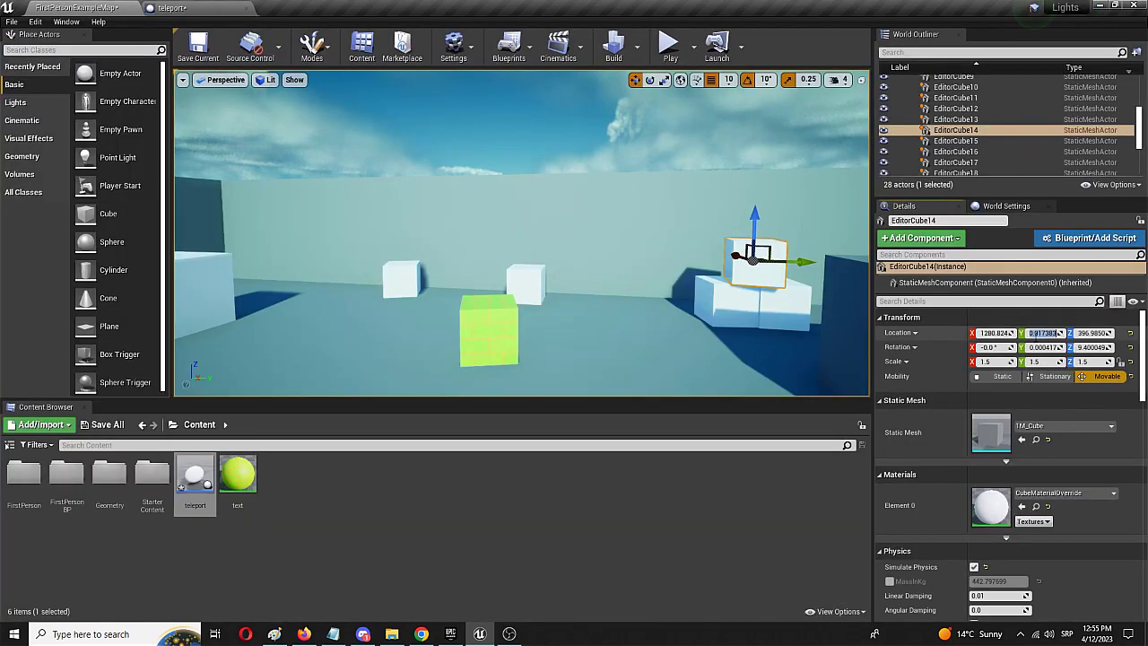
click(259, 7)
click(744, 315)
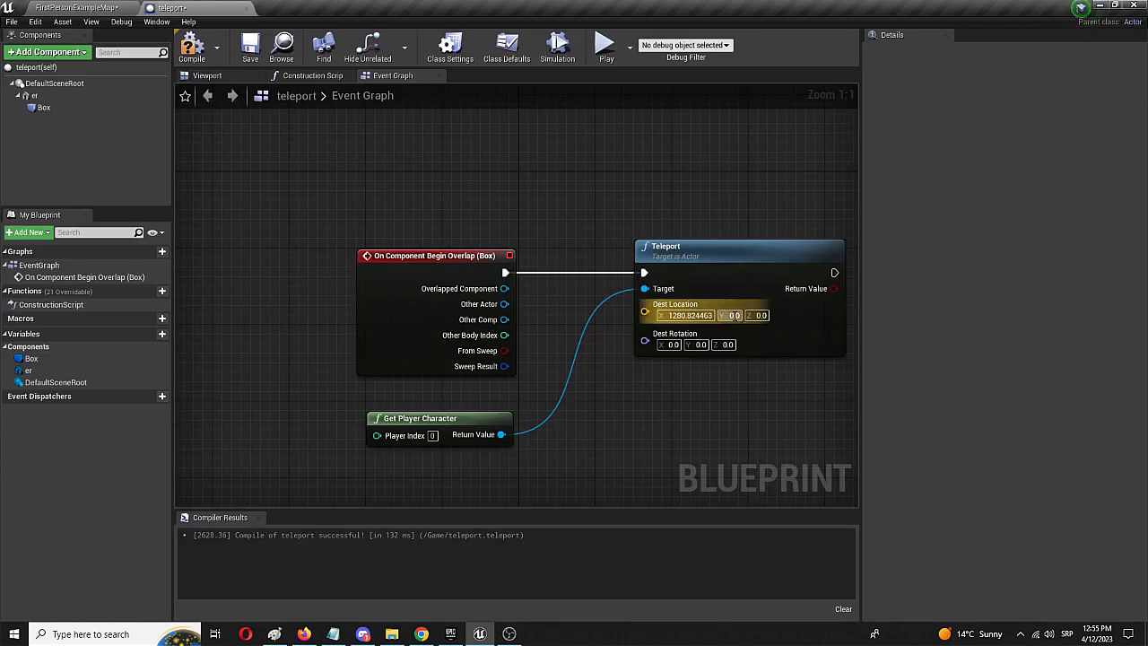
text(790.317383)
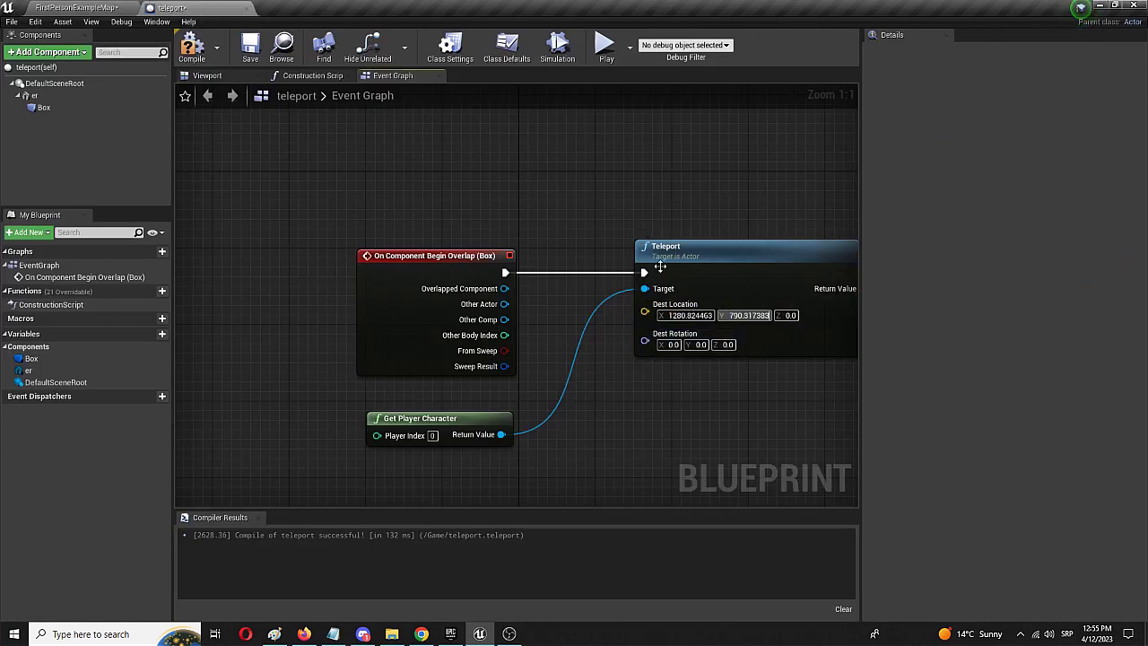
click(641, 199)
Step: Paste the cube's Z location, 396.985077, into Dest Location Z
click(77, 7)
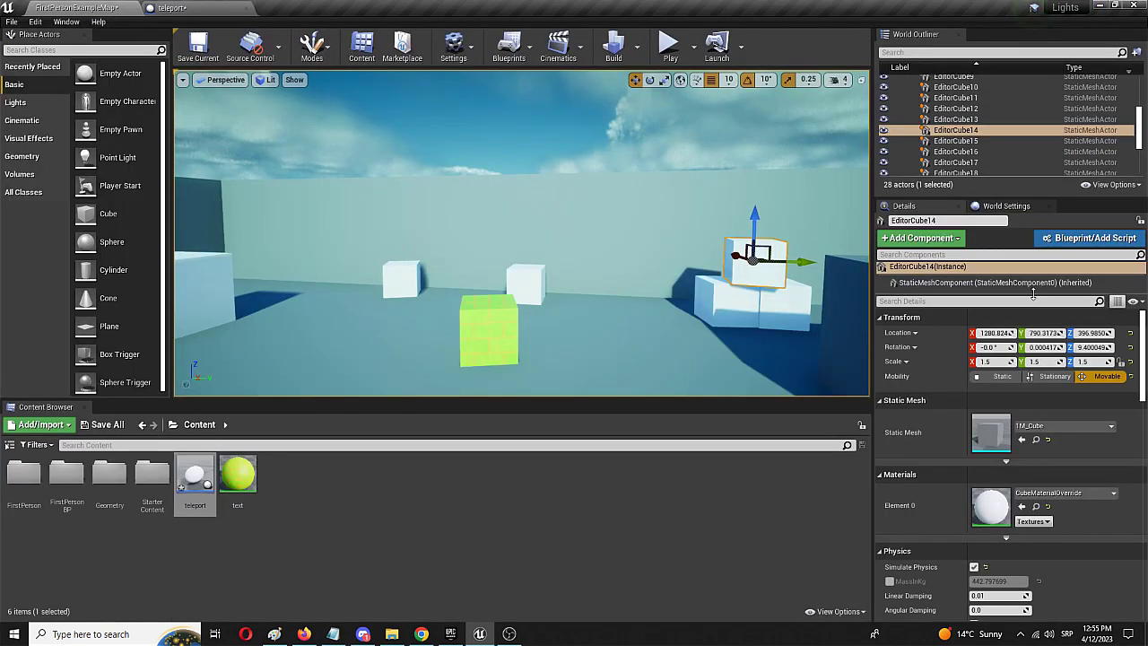
click(171, 7)
click(790, 316)
text(396.985077)
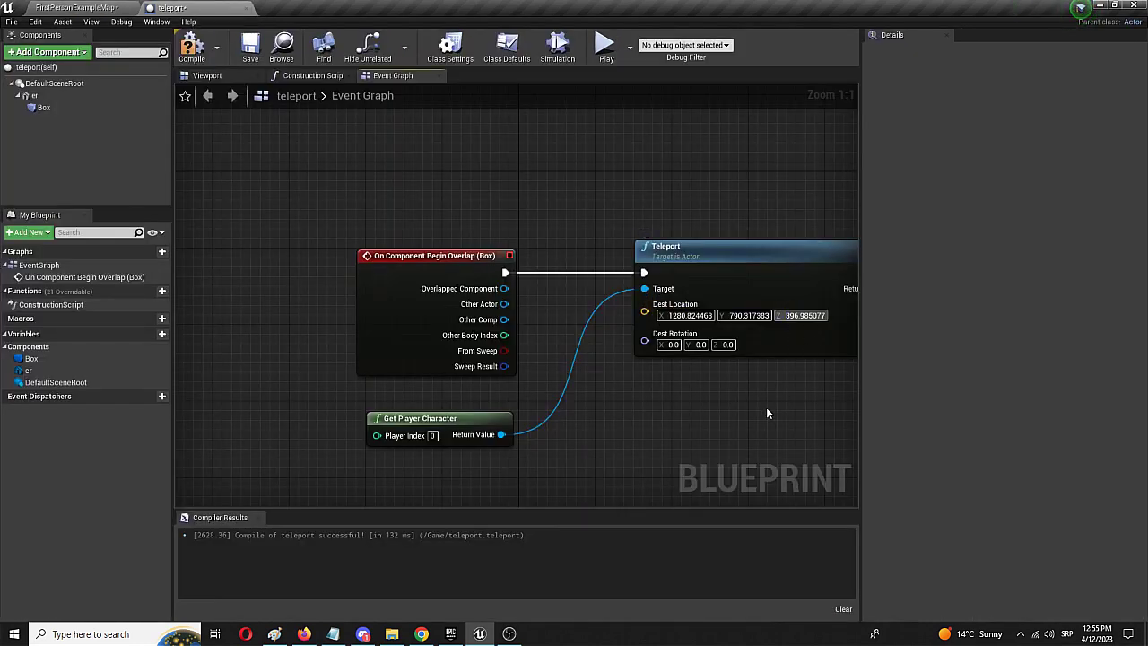
click(766, 407)
Step: Check the values against the cube, correct Dest Location Y to 775.317383, and recompile
click(79, 7)
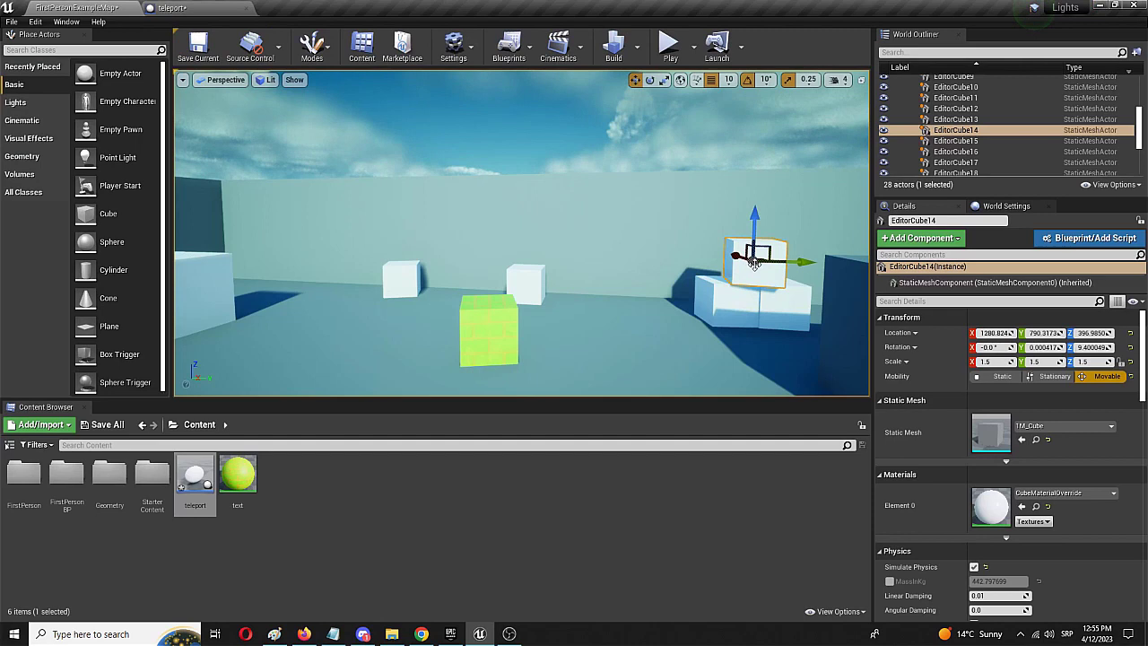
click(170, 7)
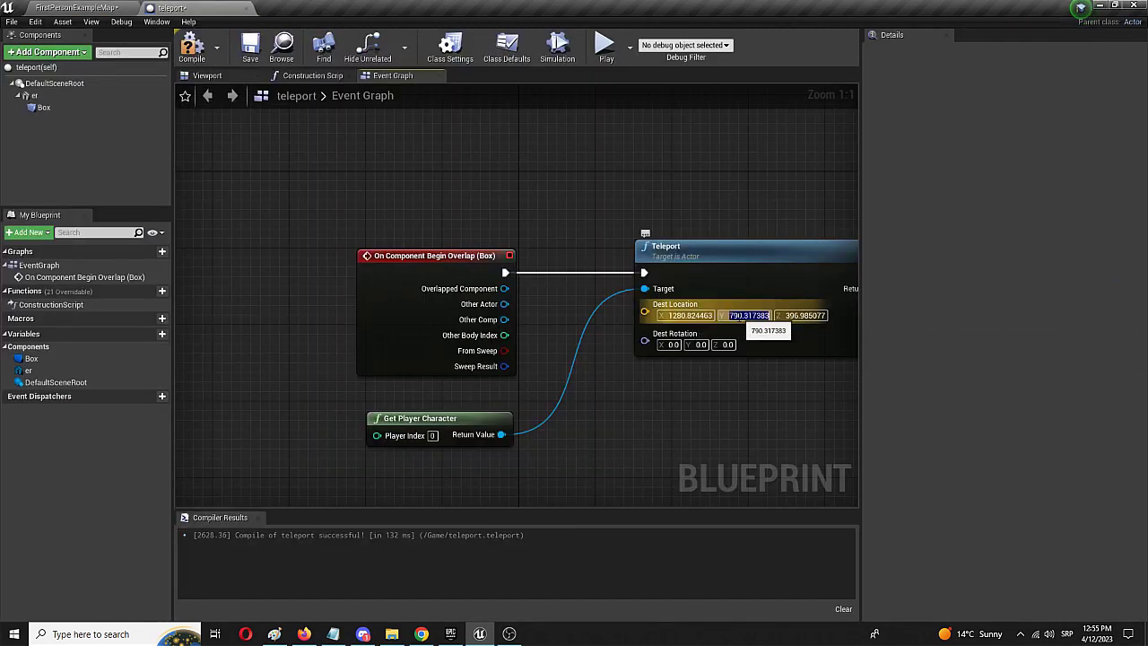
click(73, 8)
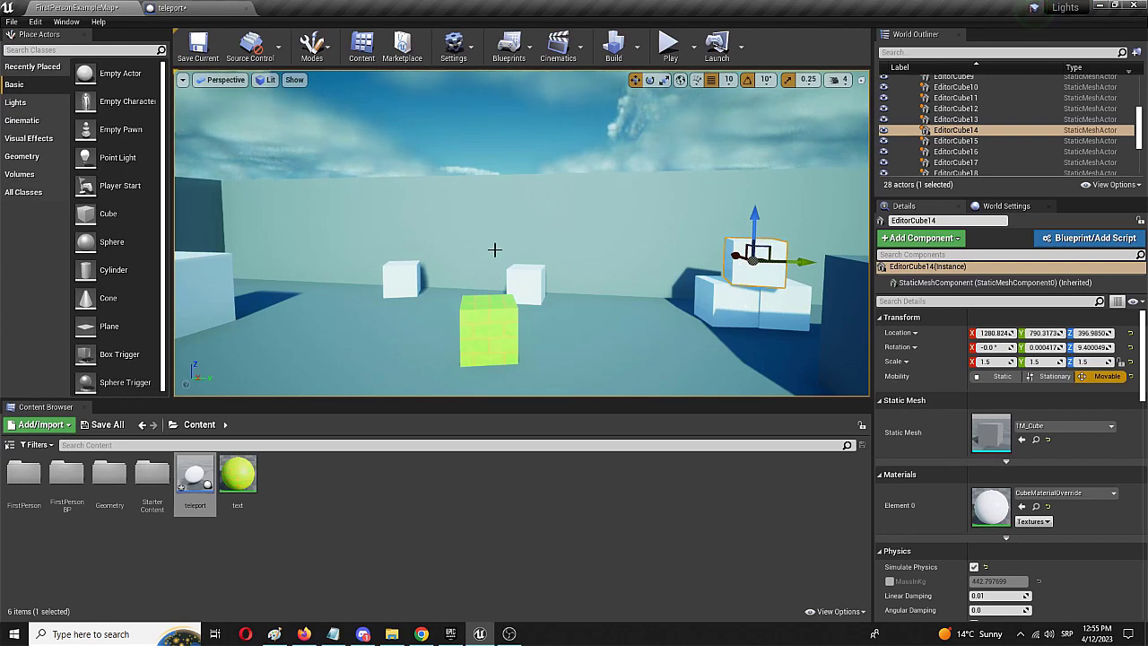
click(171, 8)
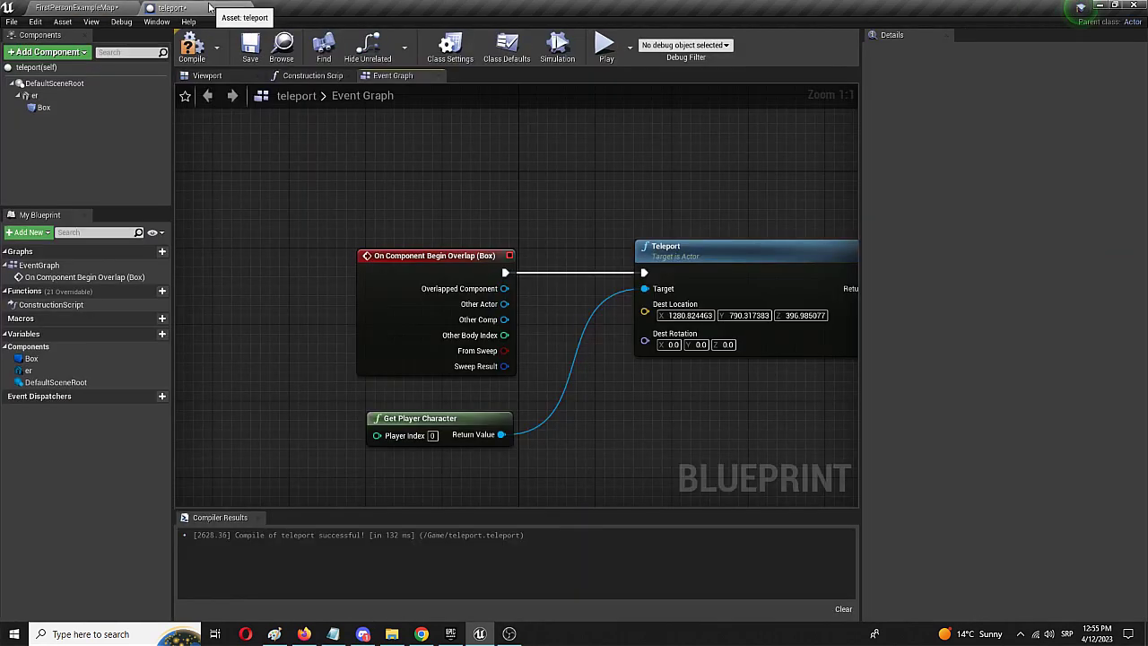
click(730, 315)
drag(730, 316, 740, 315)
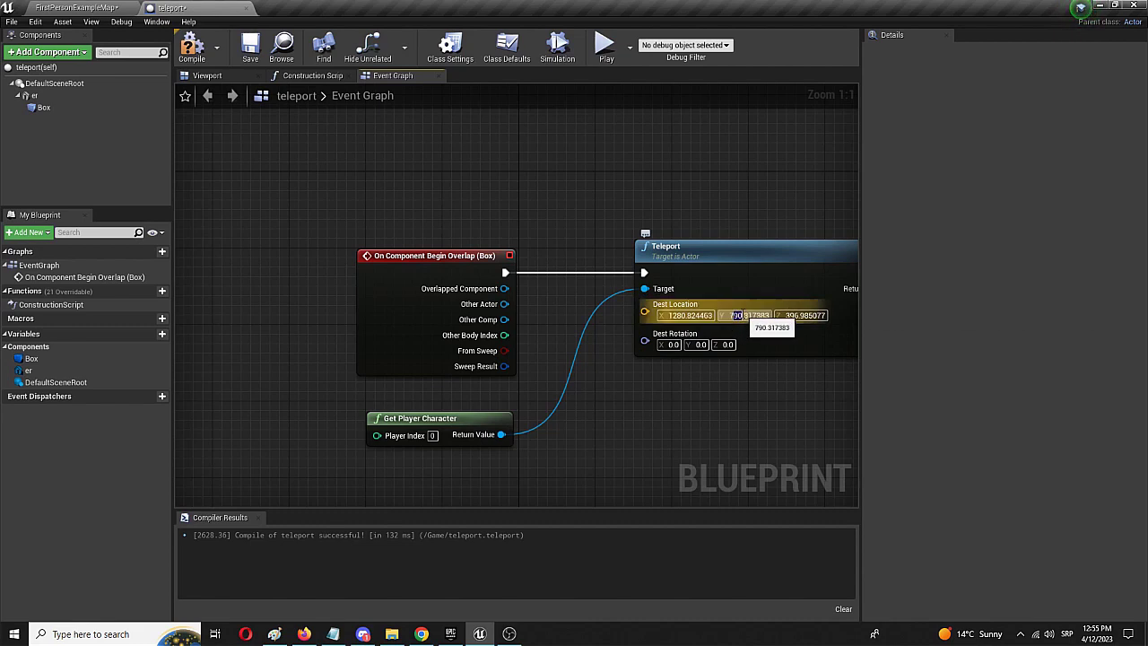
text(775)
key(Return)
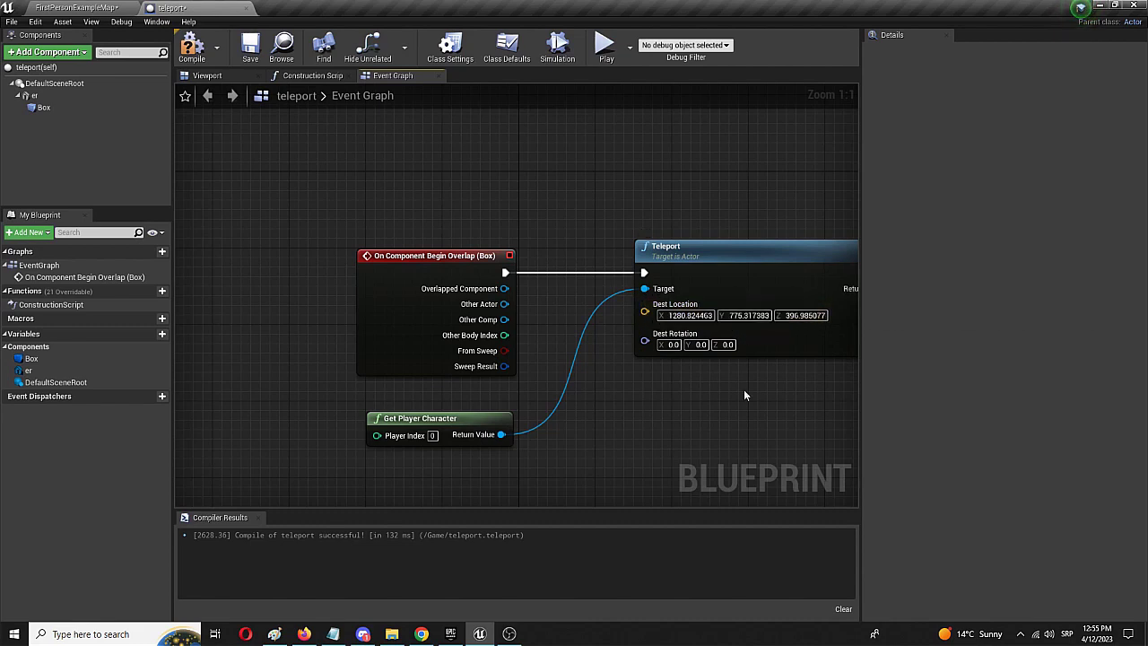
click(192, 49)
Step: Drag the teleport Blueprint onto the level floor, placing it at 610.0, -270.0, 230.0
click(72, 6)
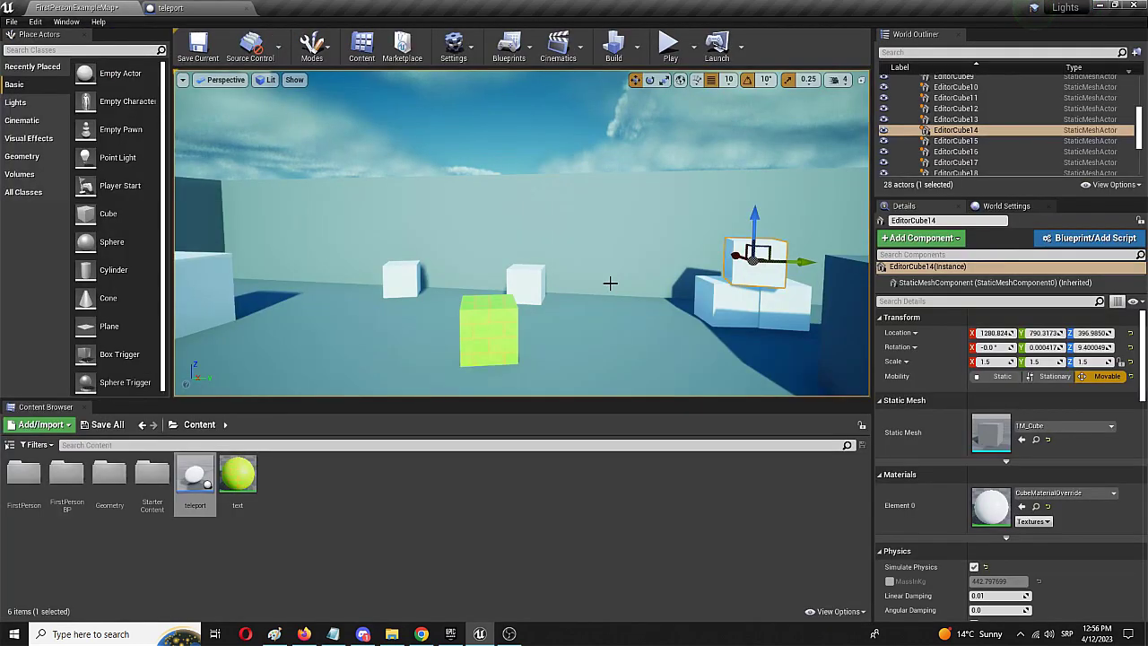
right_drag(609, 282, 618, 346)
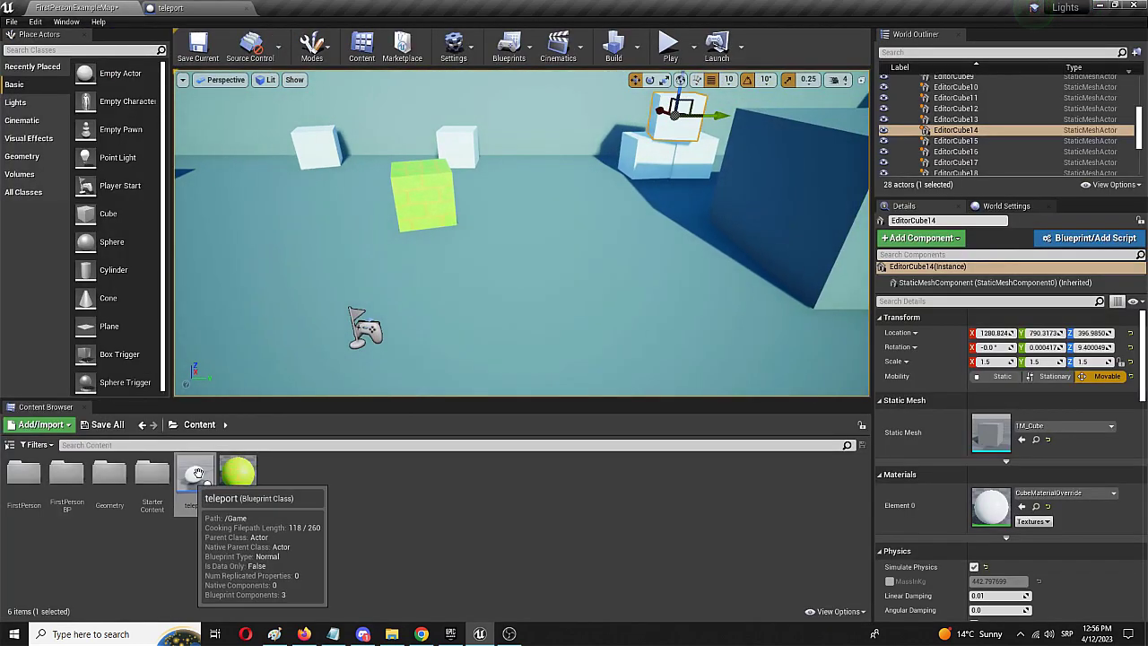
drag(197, 477, 281, 197)
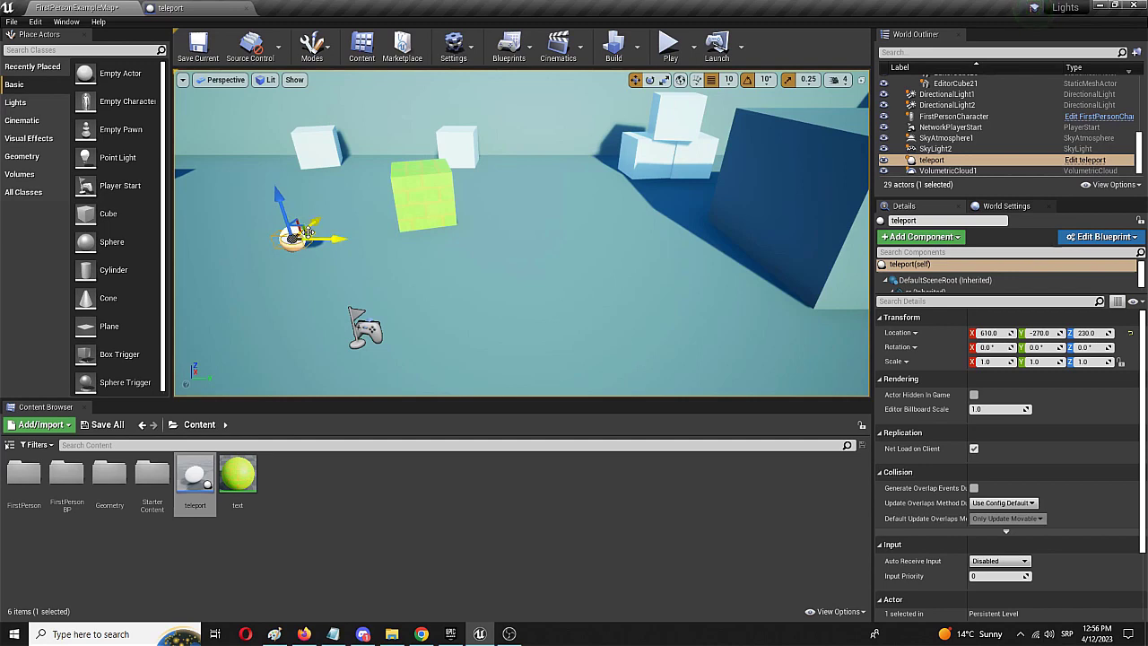
Step: Play the level and walk onto the disc to test the teleport
click(666, 50)
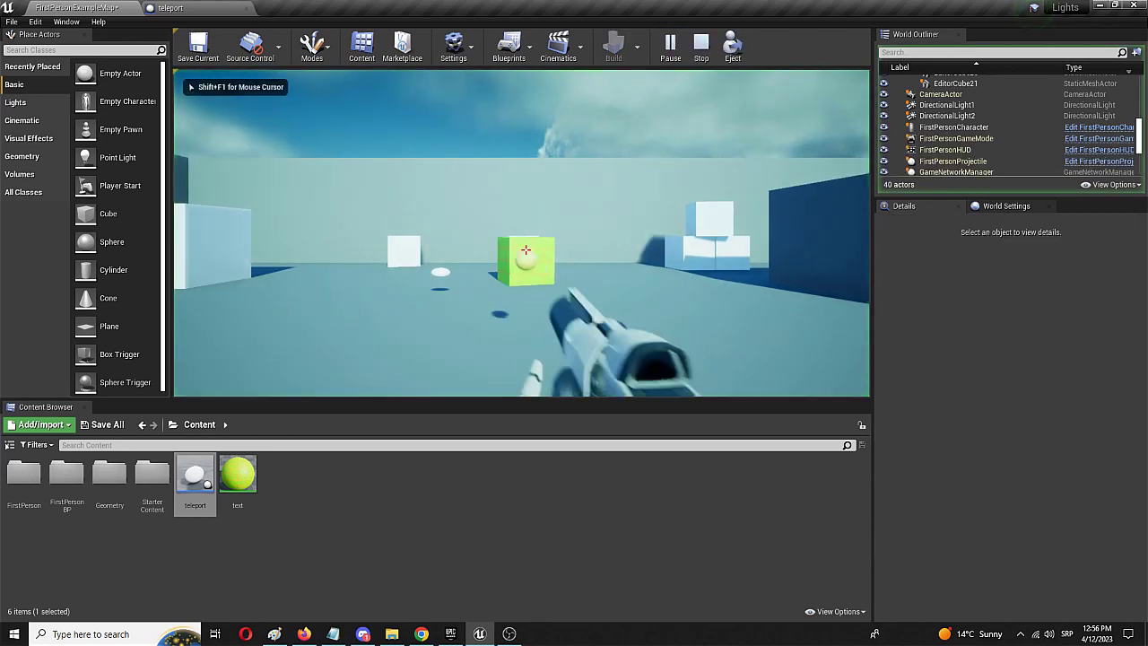
key(w)
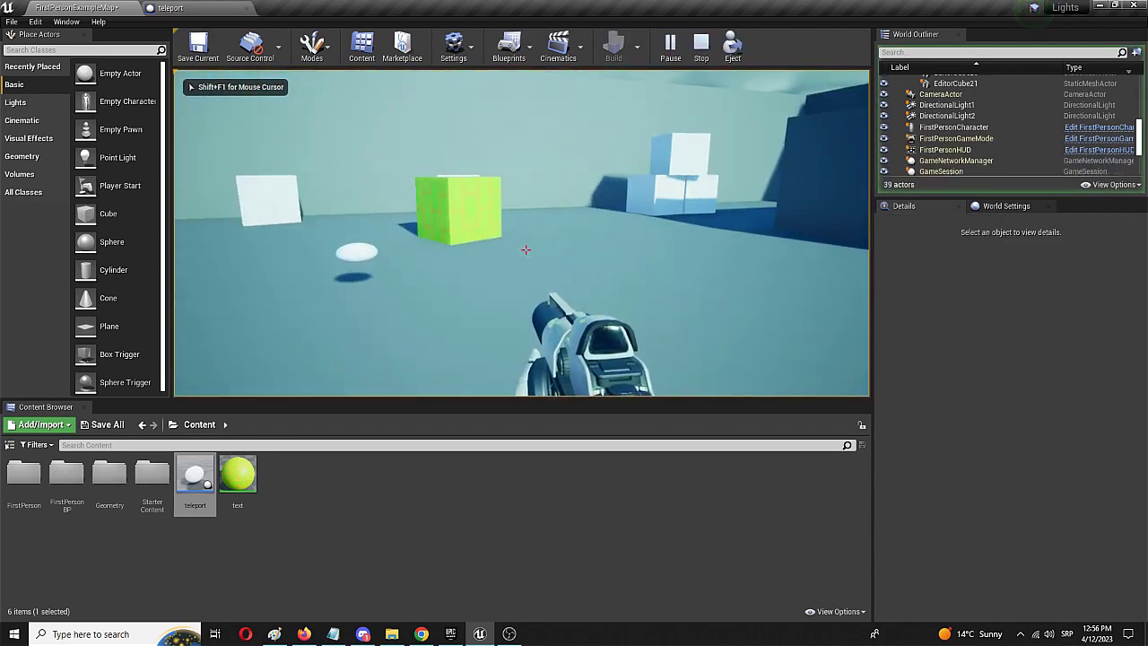
key(w)
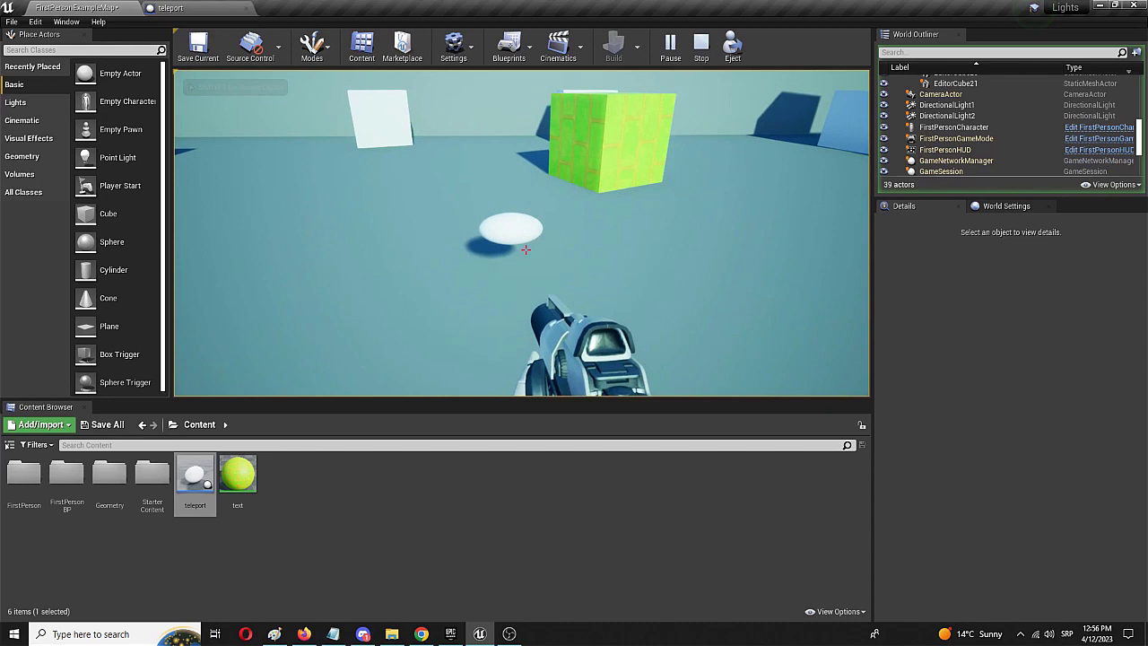
key(w)
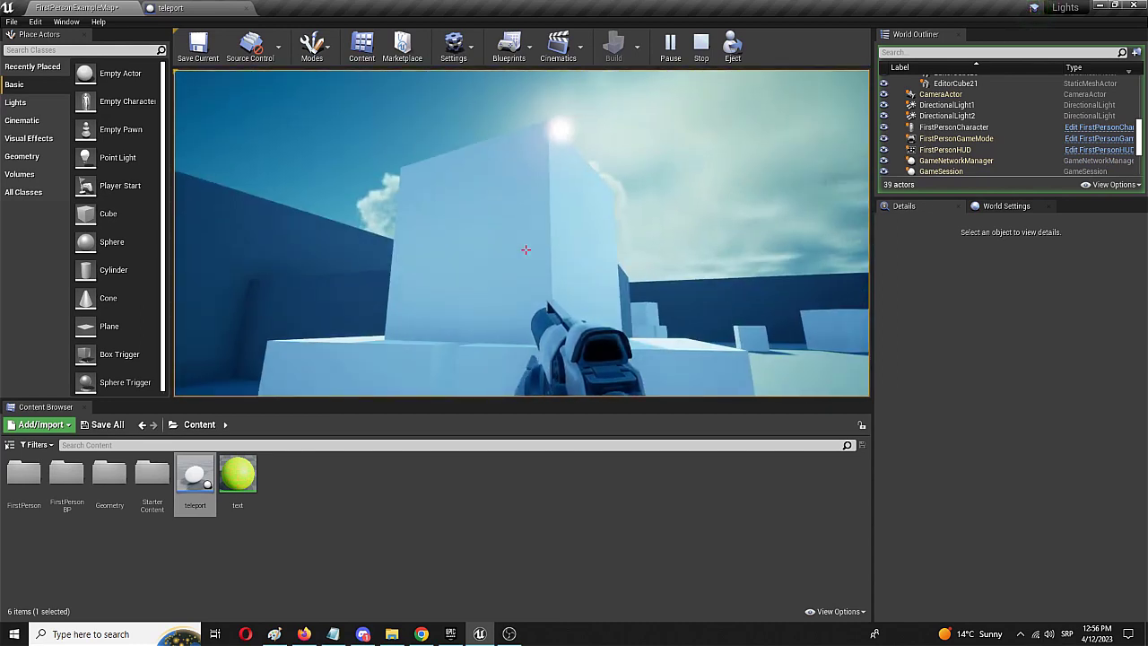
key(Escape)
Step: Move EditorCube14 to X 1090.824 and Z 246.985
click(555, 236)
right_drag(546, 254, 546, 254)
right_drag(604, 207, 605, 207)
drag(529, 186, 687, 184)
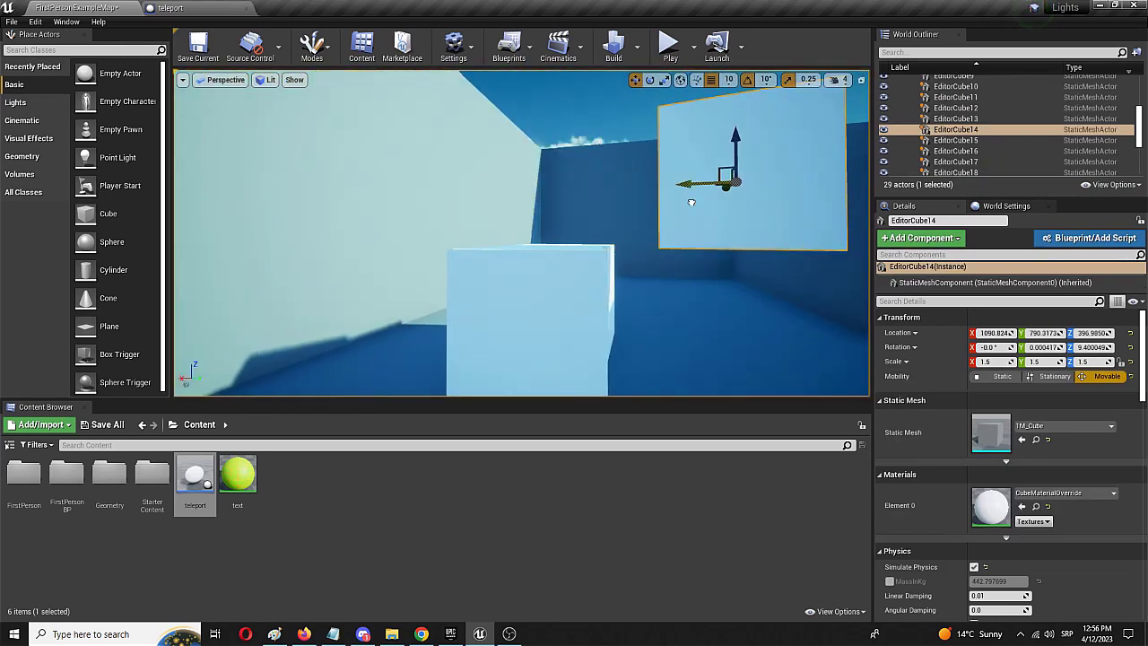
drag(733, 146, 733, 271)
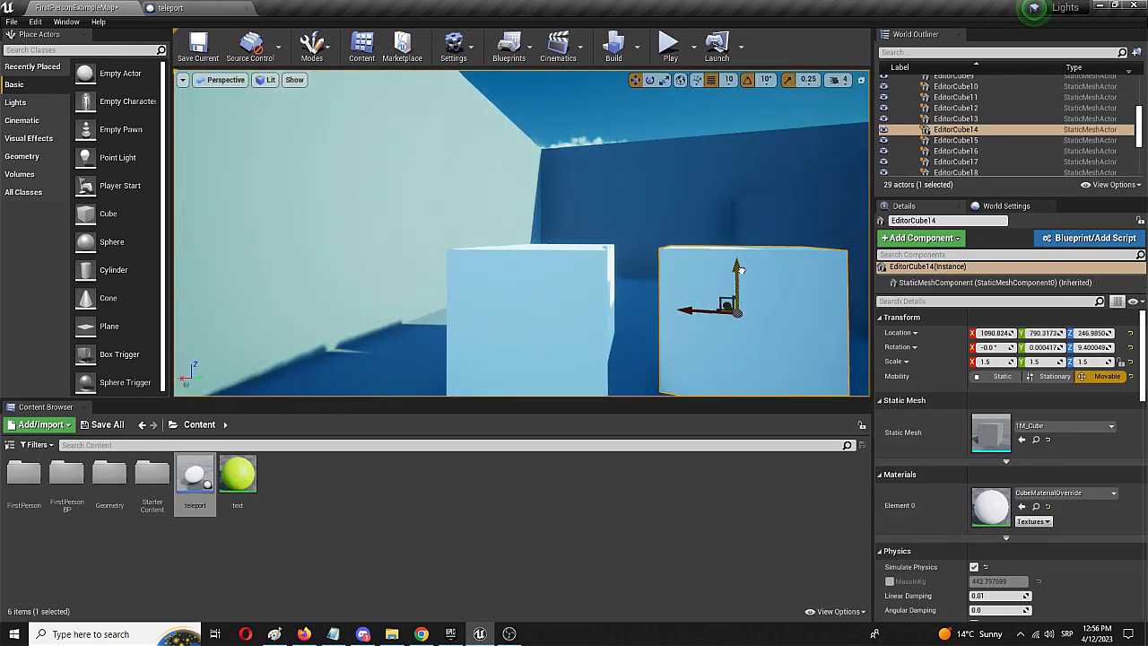
Step: Play-test the level again, walking toward the cube and jumping onto the white cubes
click(668, 53)
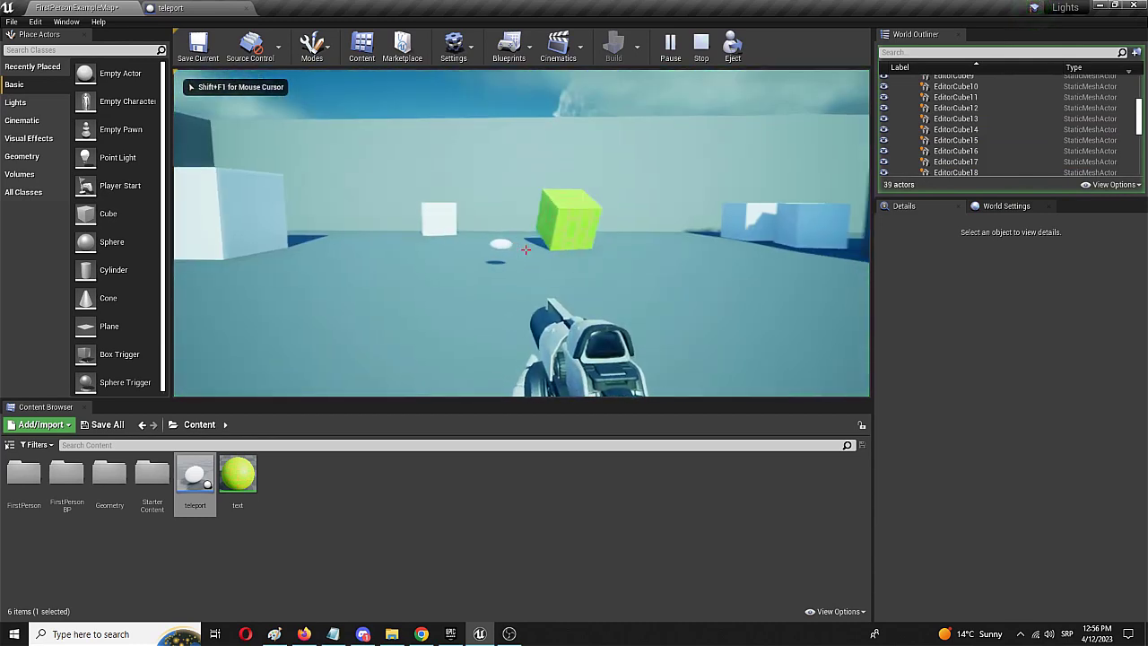
key(w)
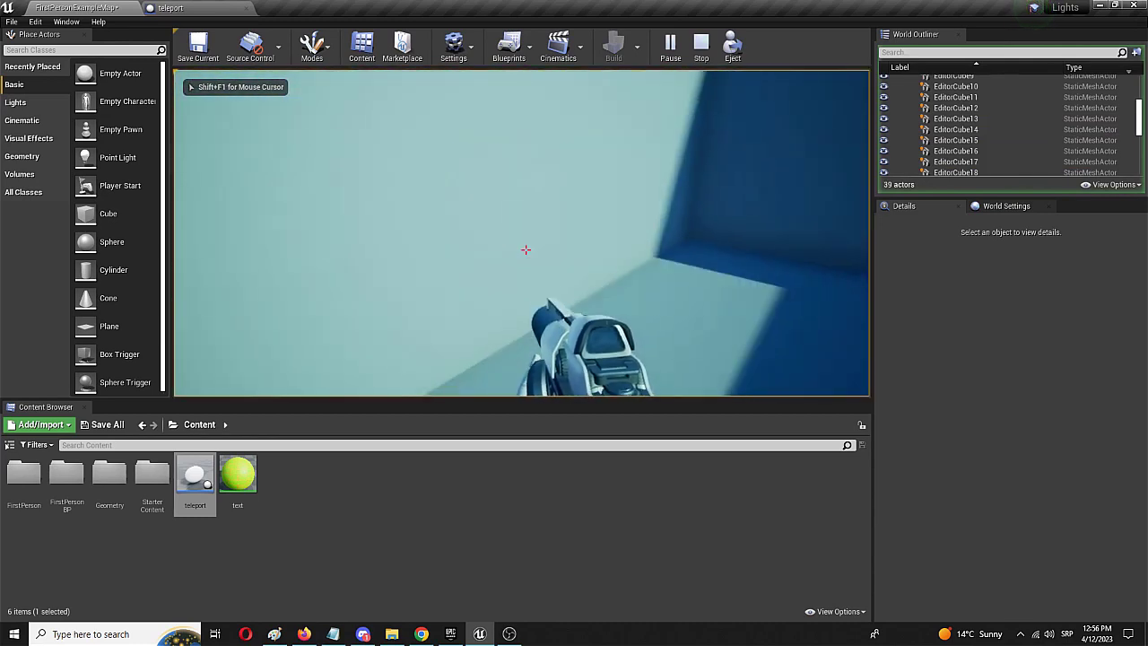
key(space)
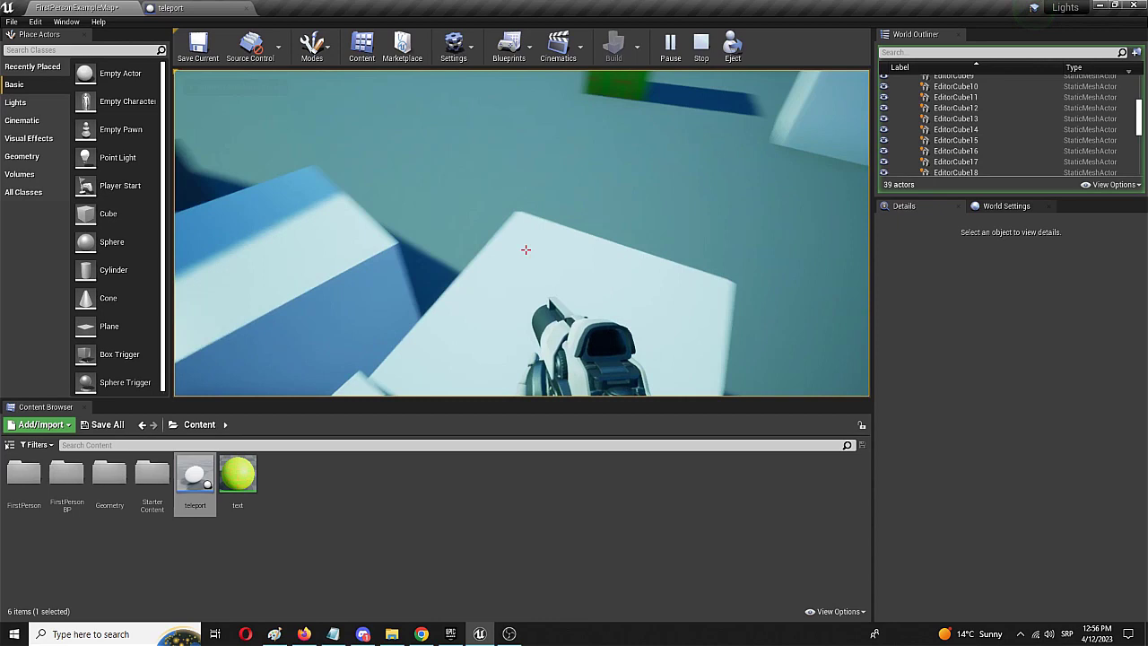
click(525, 249)
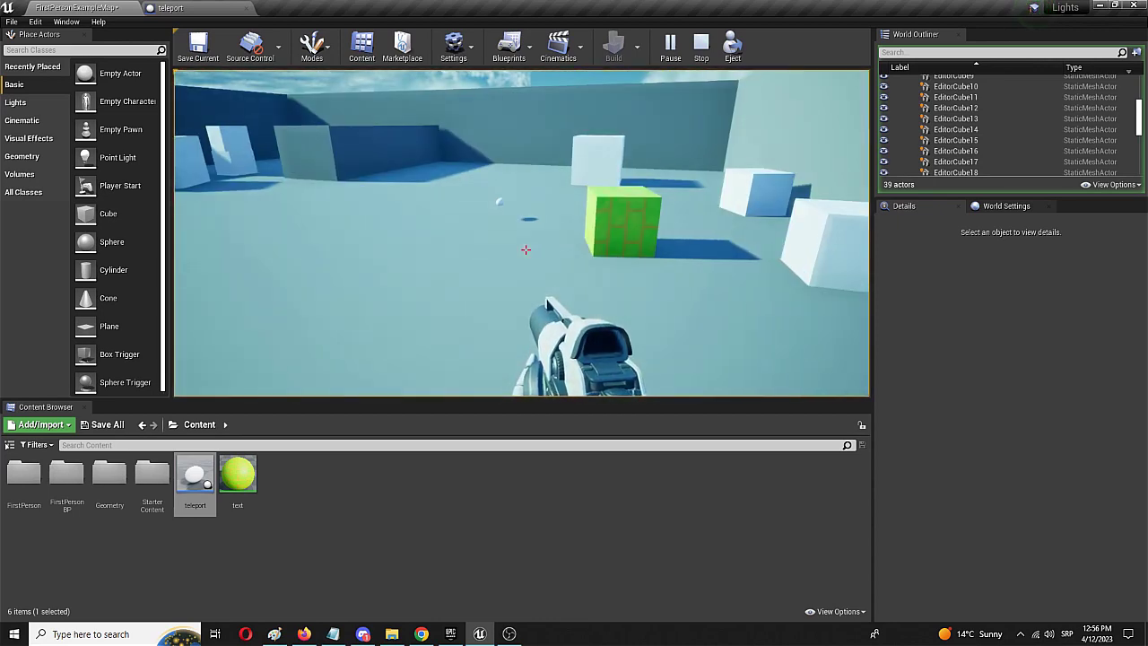
Step: Set the Teleport node's Dest Rotation Y to 180, then compile and save
key(Escape)
click(170, 7)
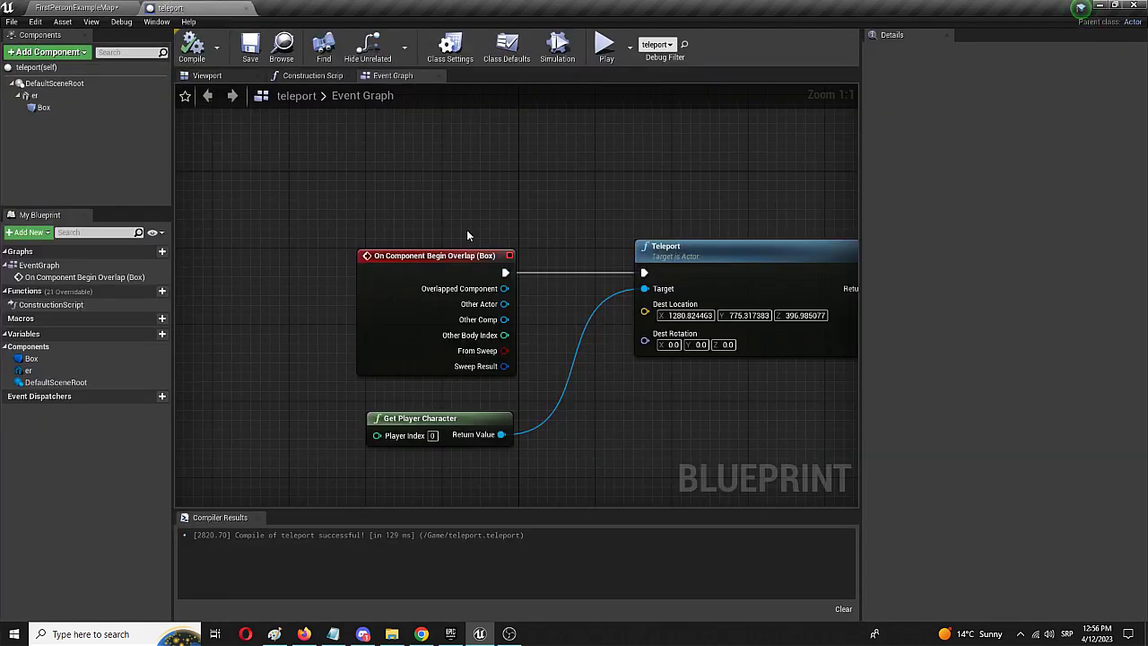
click(700, 346)
text(180)
key(Return)
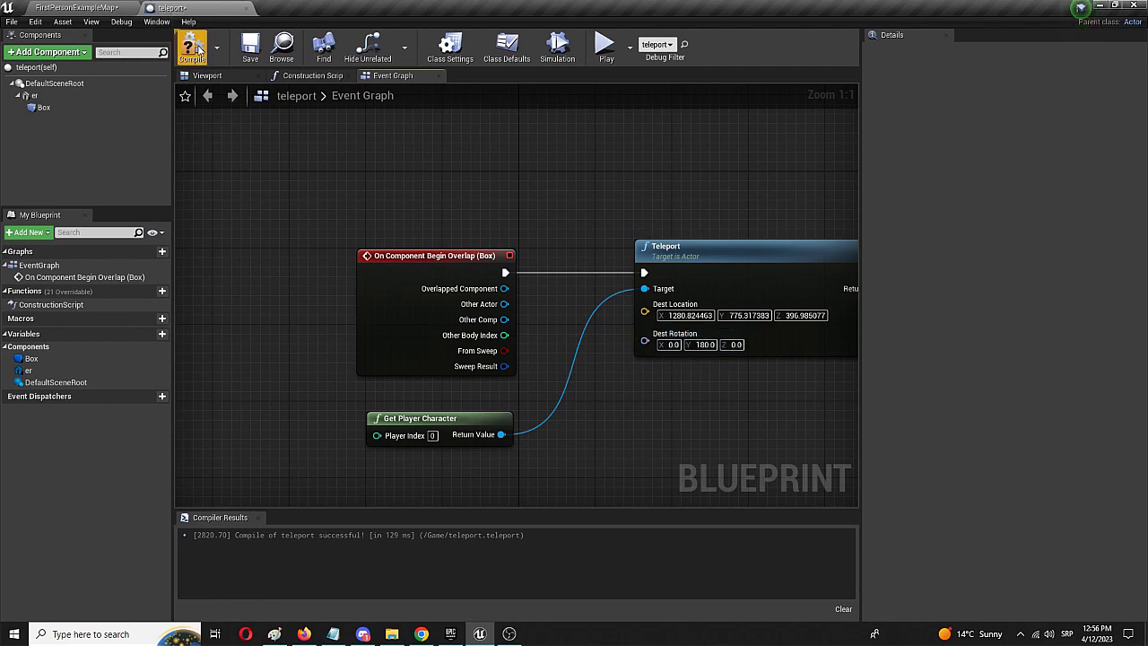
click(191, 46)
click(250, 47)
Step: Play-test the level, walking into the trigger to get teleported, then stop
click(76, 7)
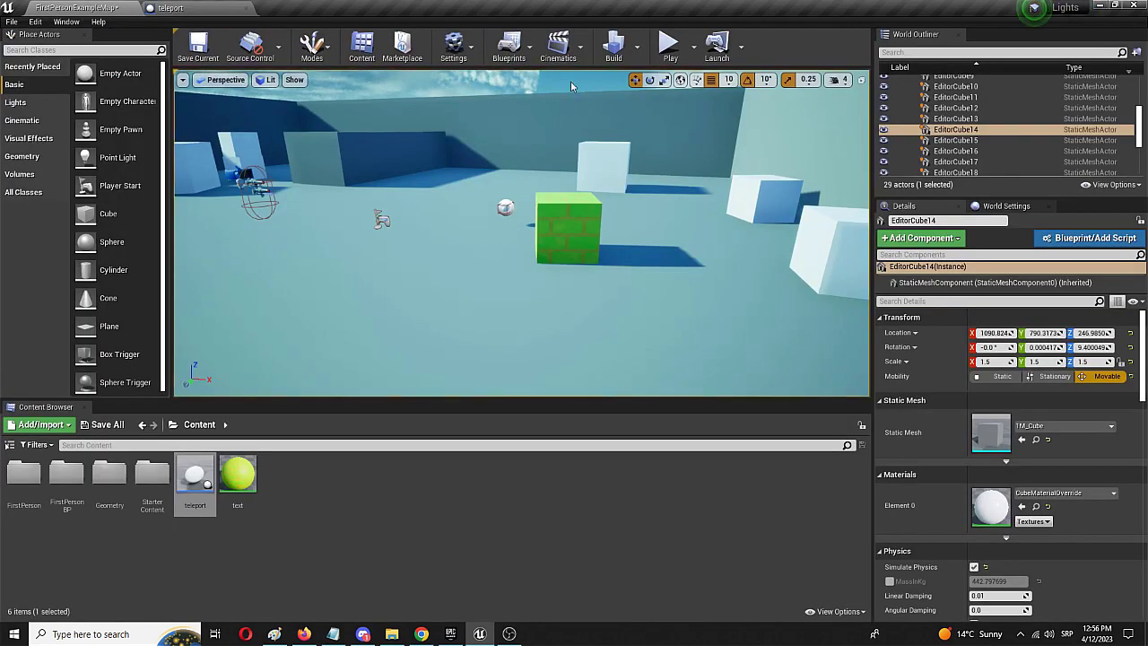
click(671, 45)
click(462, 177)
key(w)
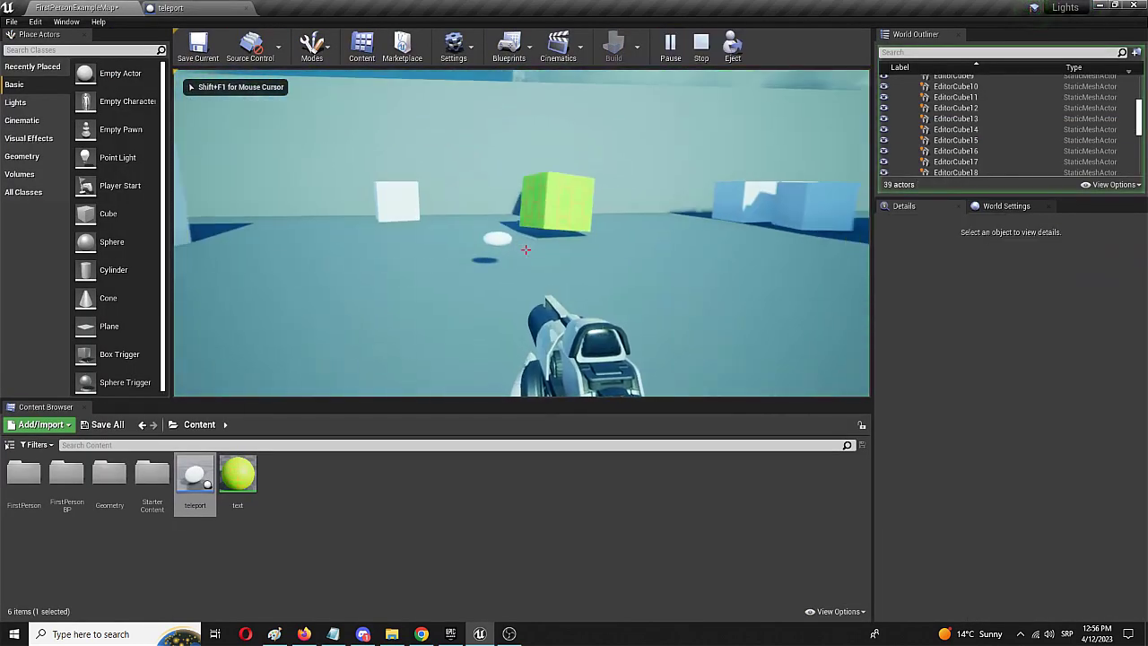
key(w)
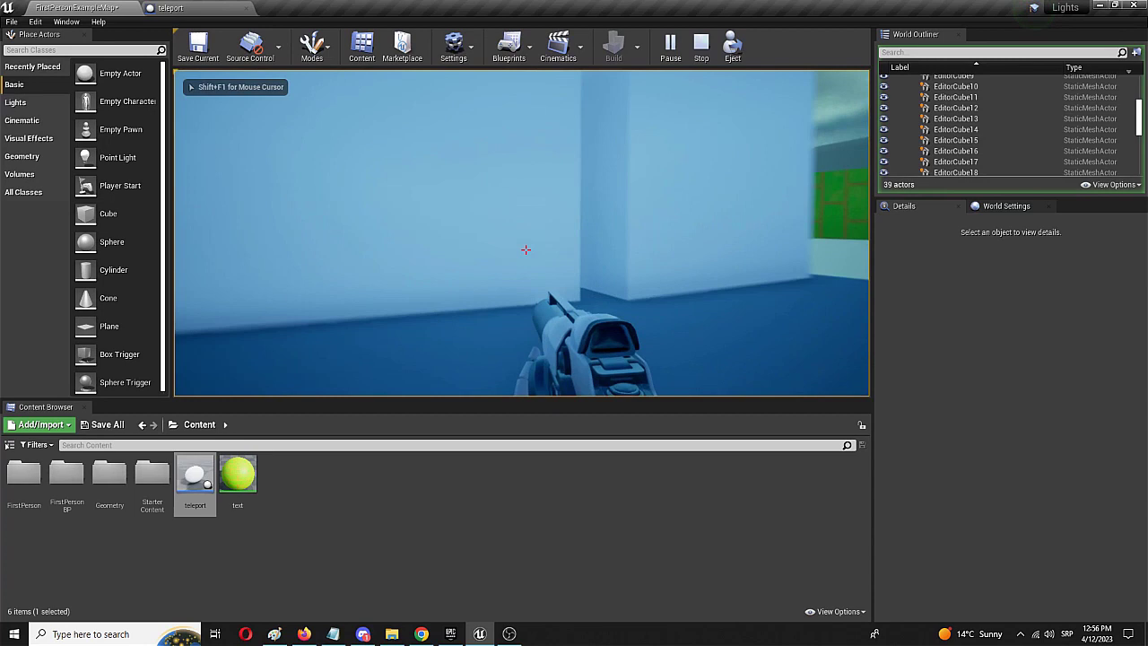
key(w)
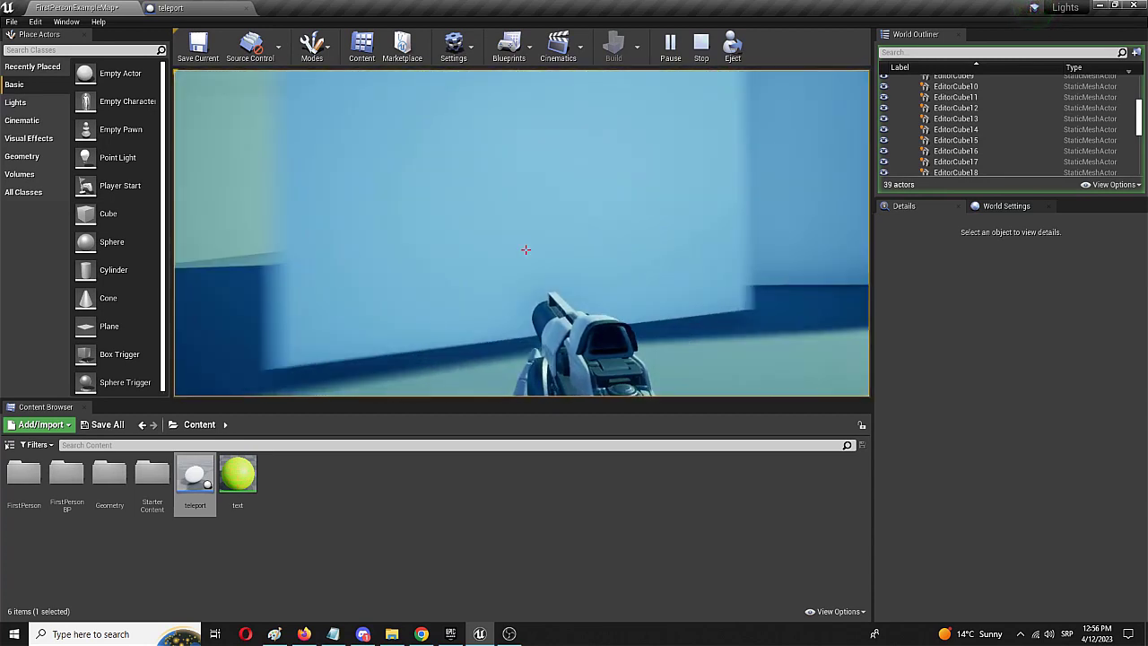
key(w)
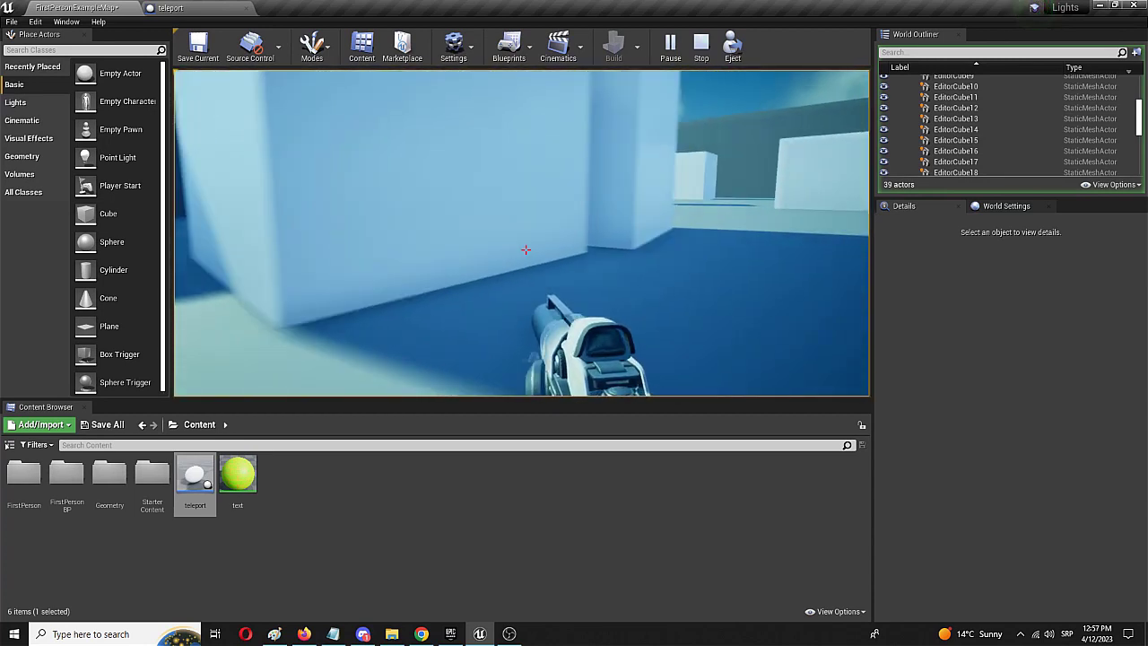
key(Escape)
Step: Reset Dest Rotation Y to 0, set Dest Location Y to 765.317383, and recompile
click(171, 8)
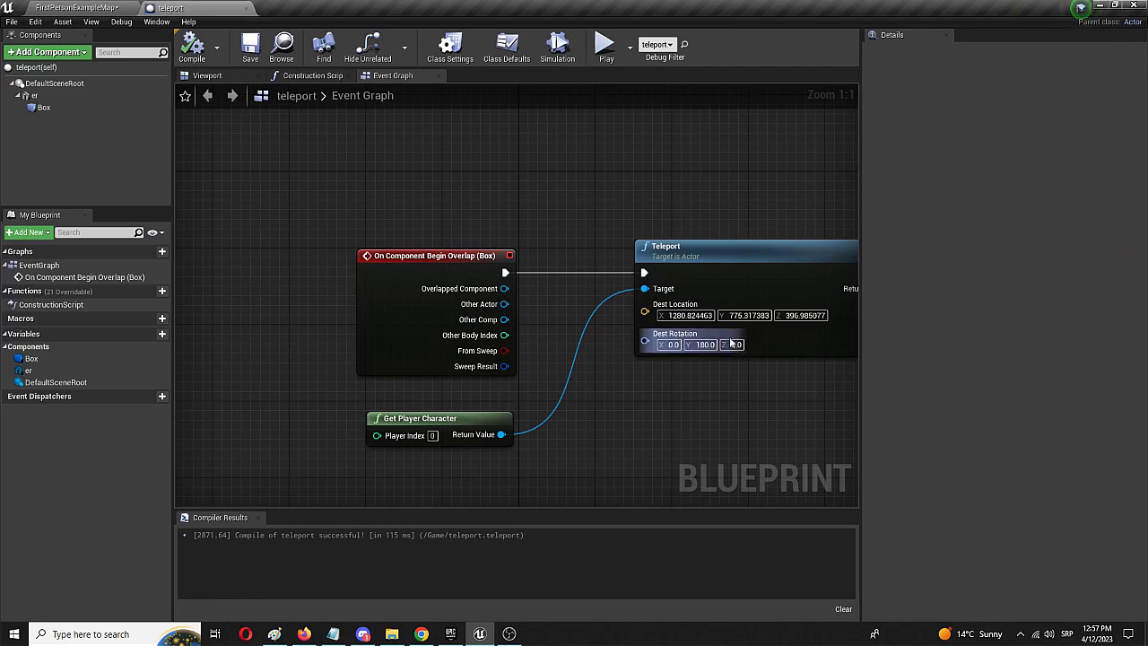
text(0)
key(Return)
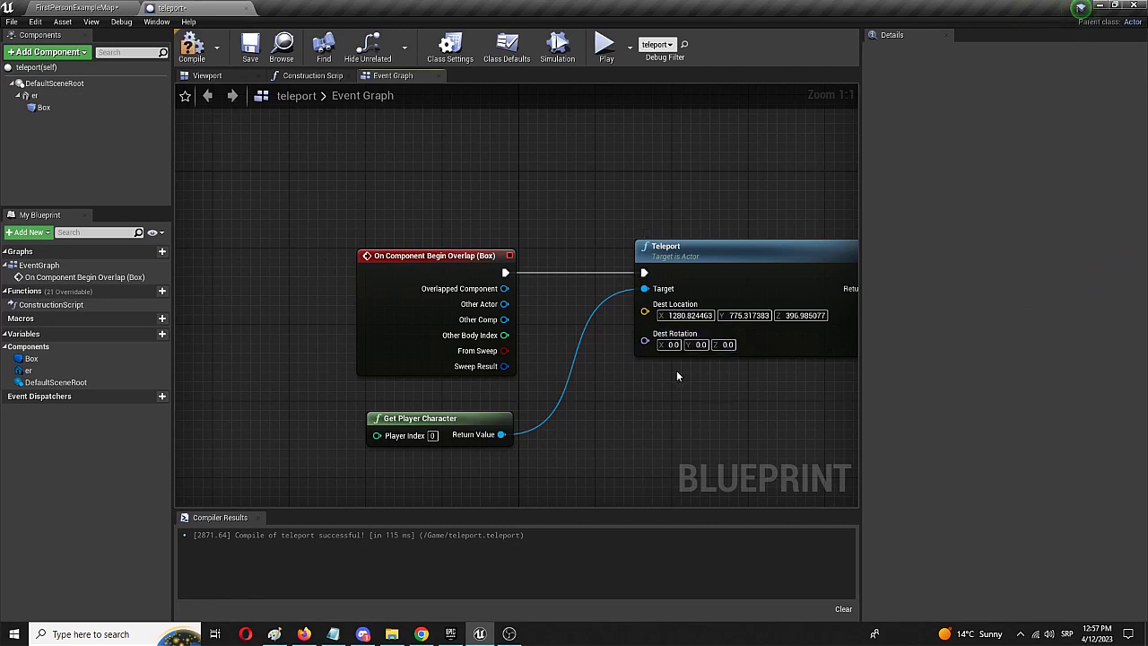
click(738, 316)
text(765.317383)
key(Return)
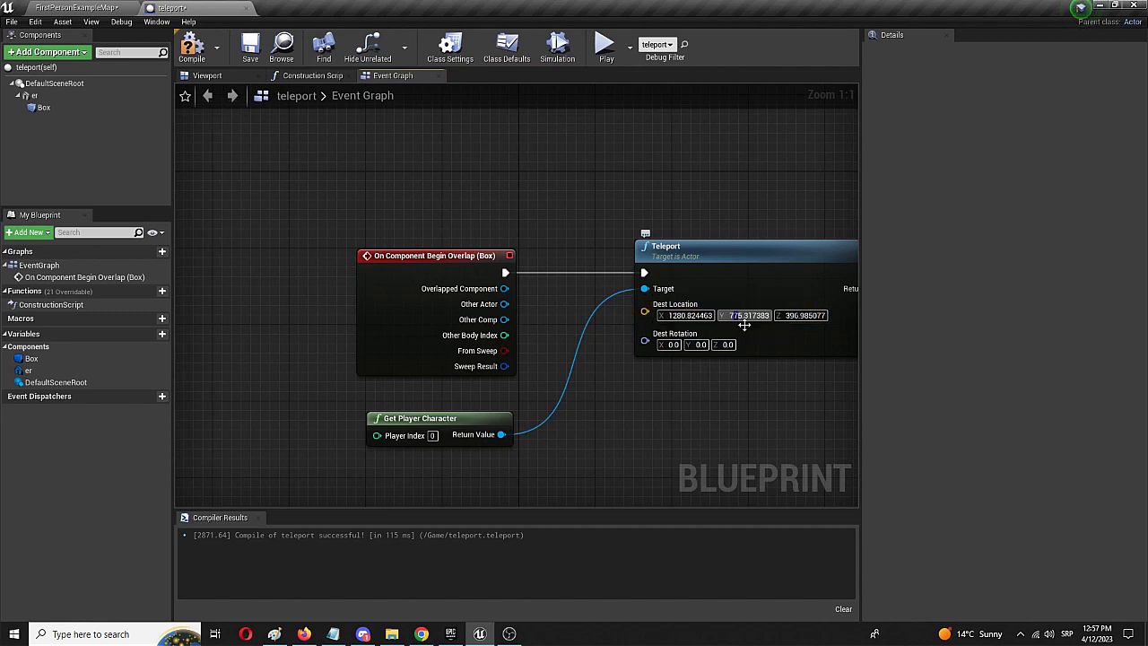
click(191, 45)
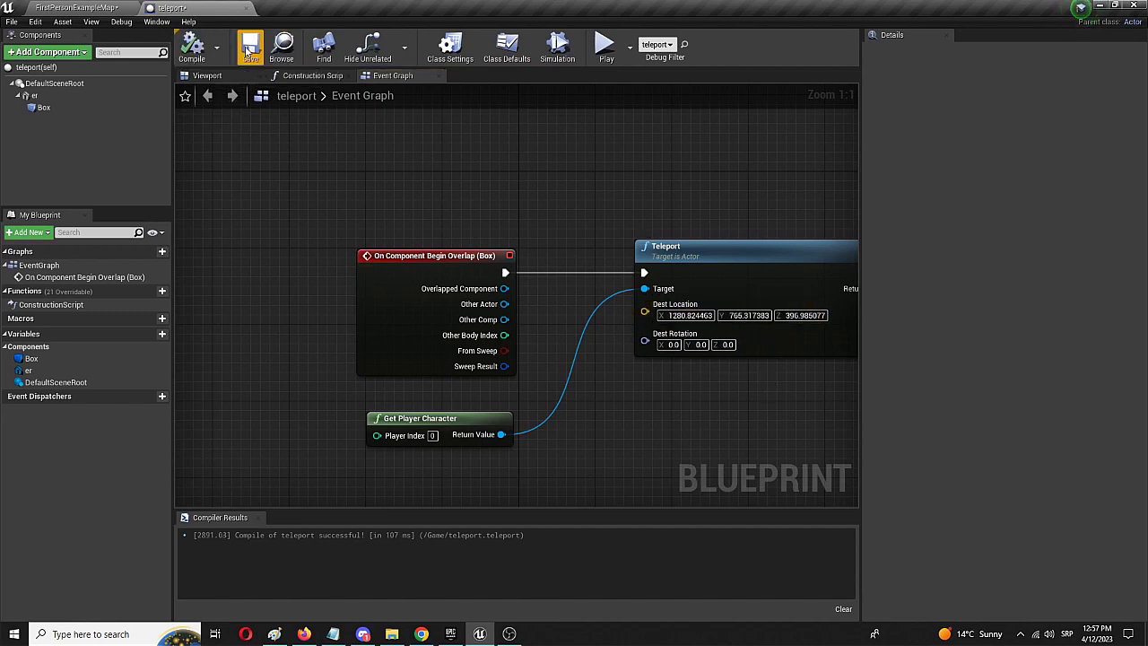
Step: Play-test the level, walking to the green cube and onto the white cubes
click(74, 6)
click(668, 43)
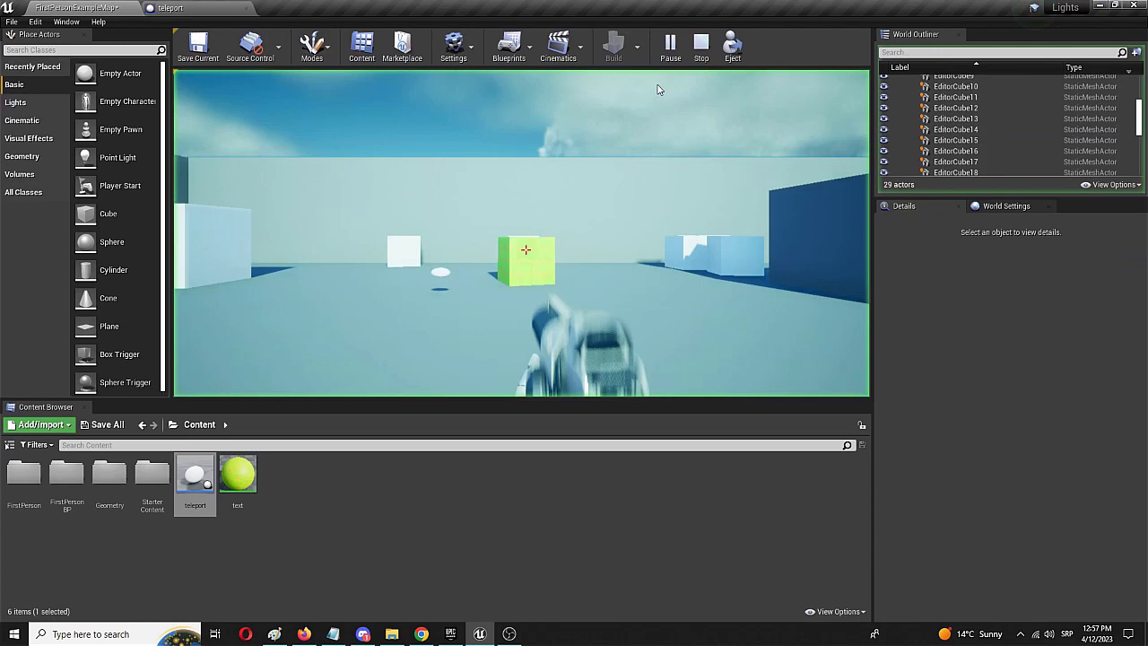
click(413, 282)
key(w)
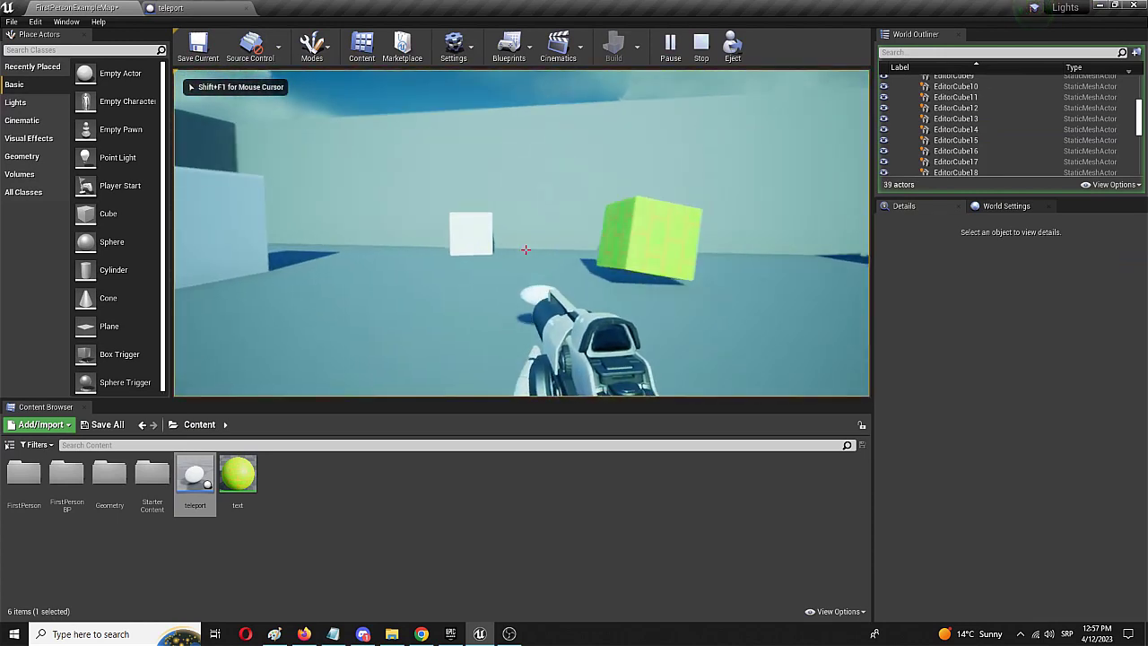
key(w)
key(space)
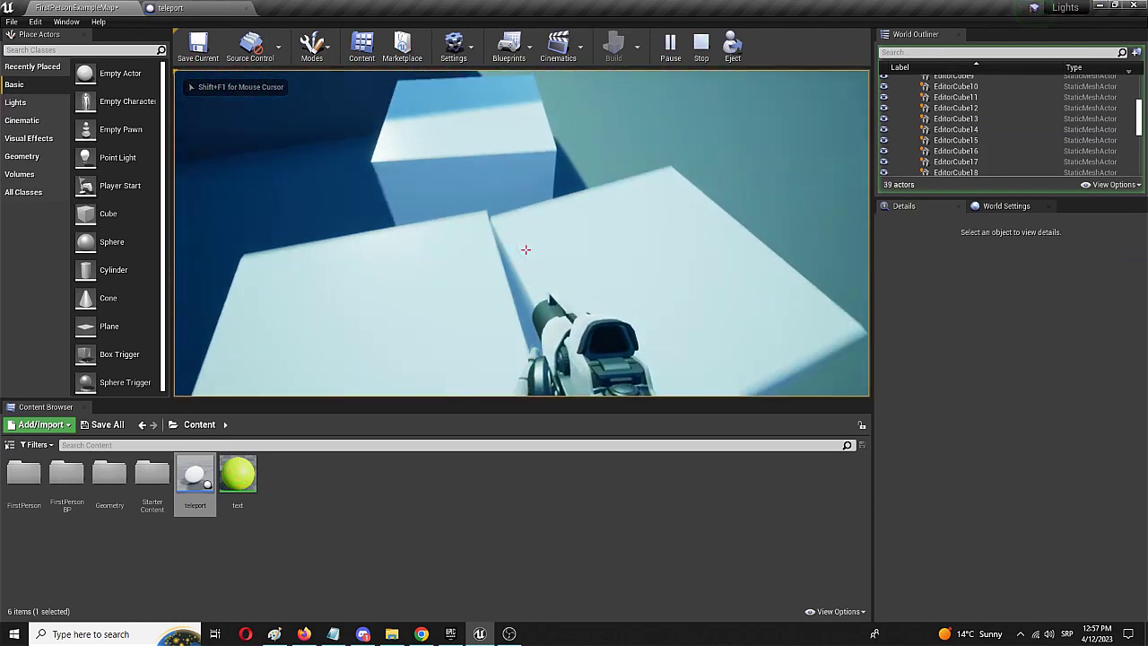
key(w)
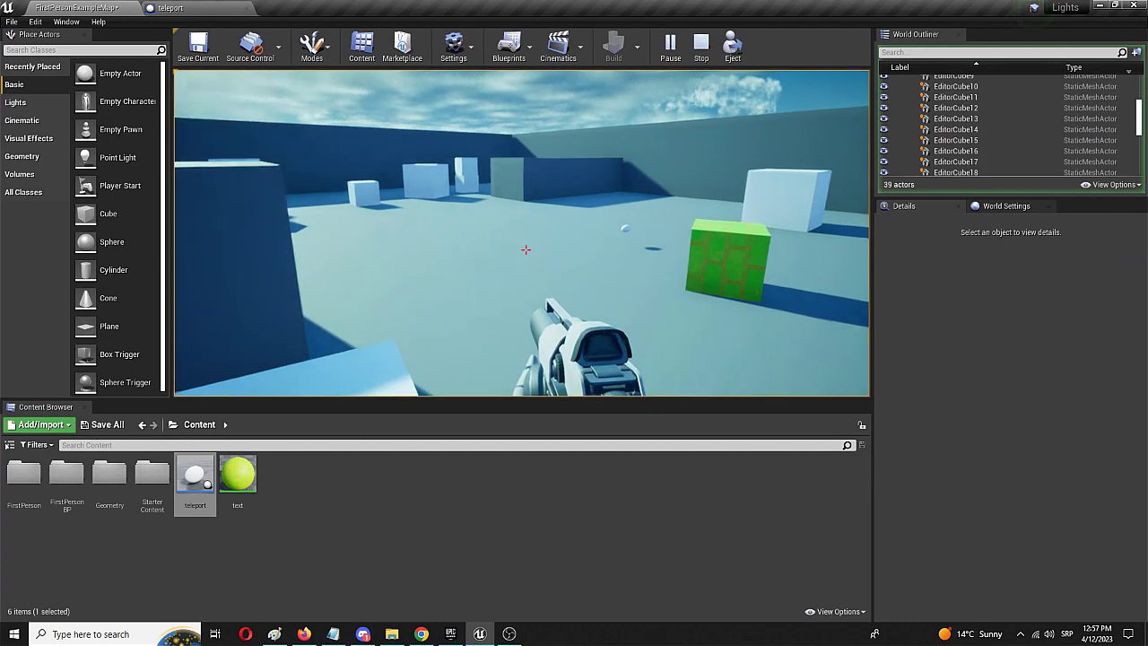
Step: End the play session and pan the teleport Blueprint's Event Graph to show the whole Teleport node
key(Escape)
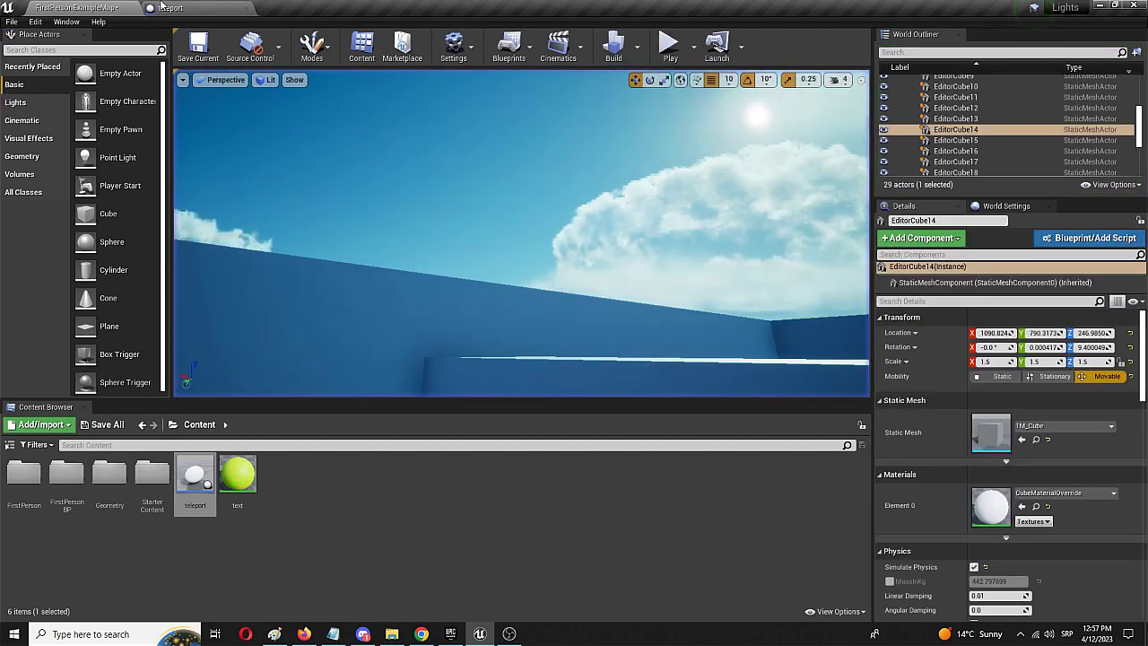
right_drag(633, 219, 525, 188)
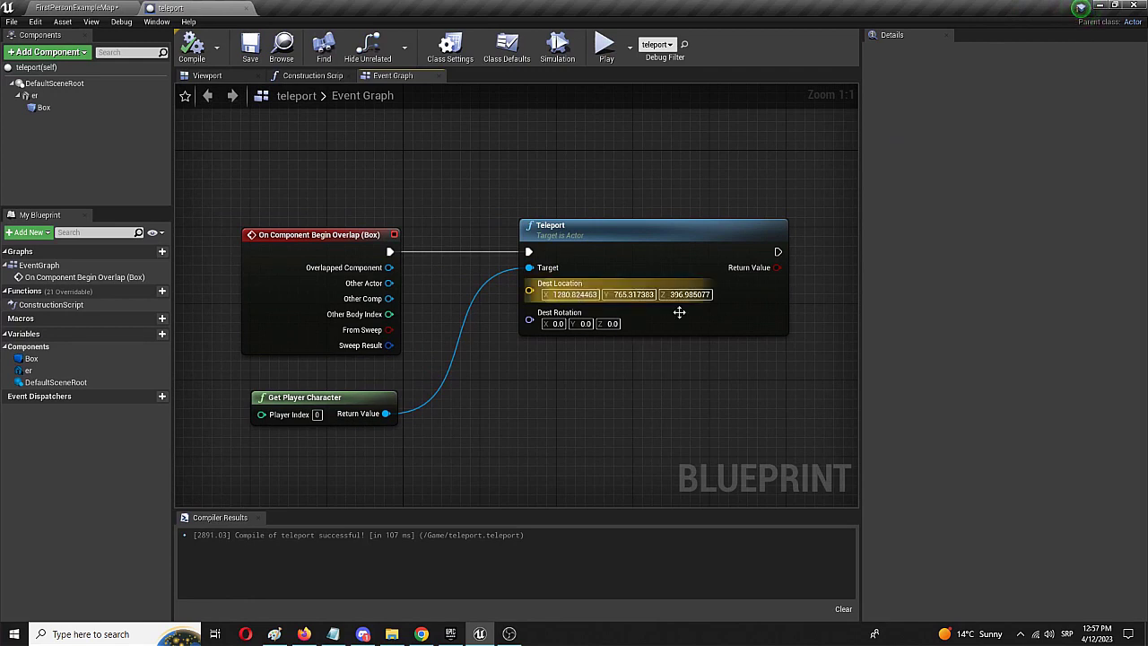